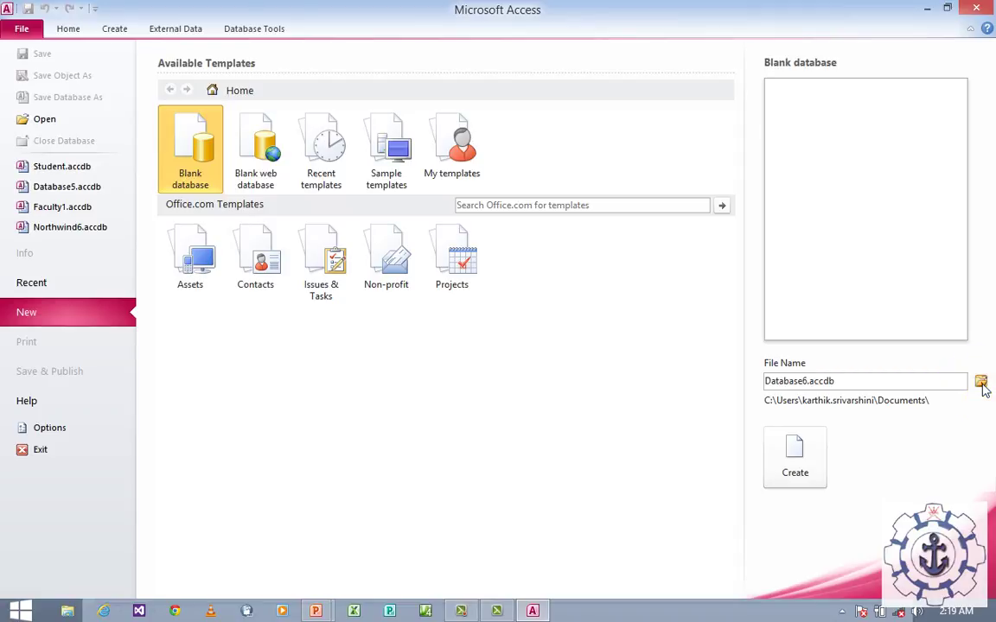
# - Create a folder named Student on the Desktop and open it as the location for the new database
pyautogui.click(981, 385)
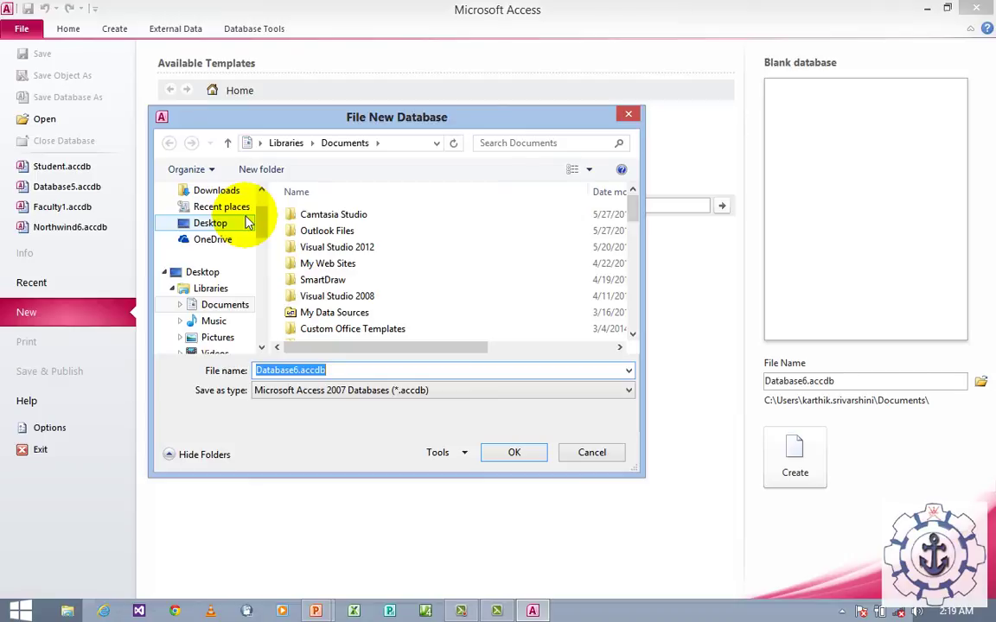
pyautogui.click(208, 224)
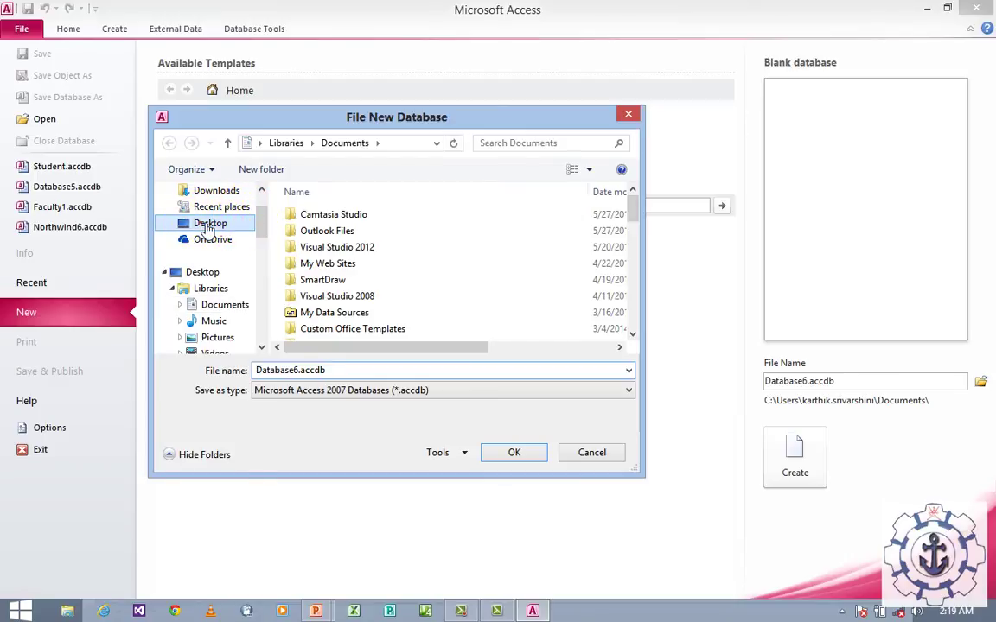
pyautogui.click(253, 170)
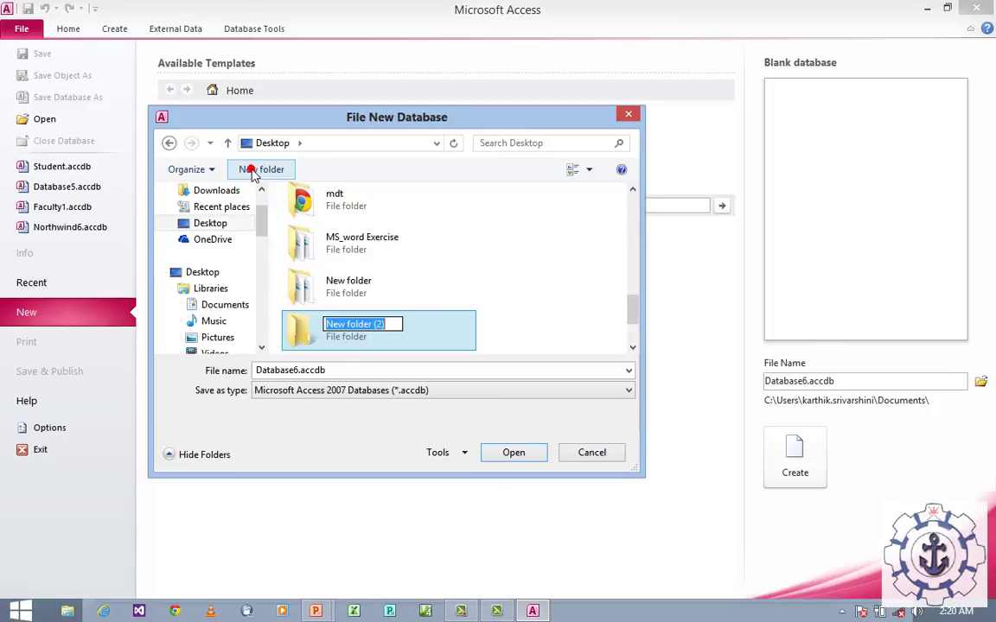
pyautogui.write('Student')
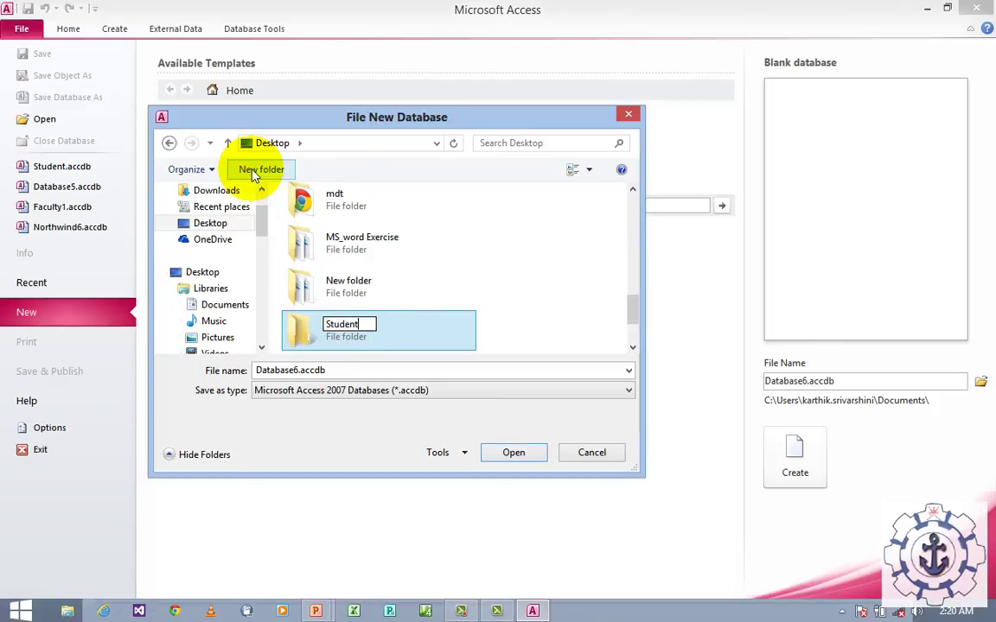
pyautogui.click(512, 453)
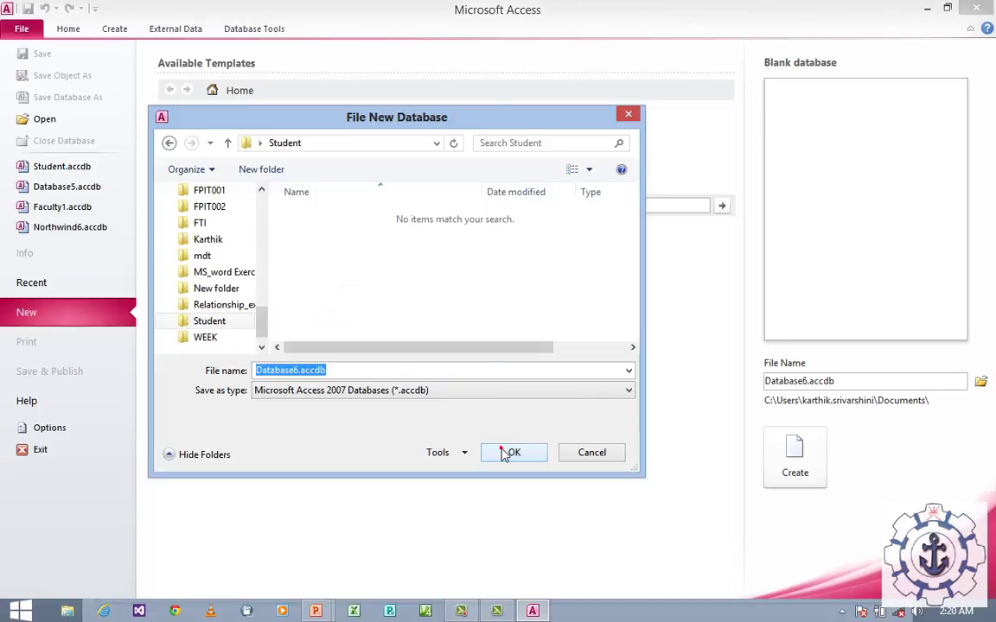
# - Name the new blank database Student and create it in the Student folder
pyautogui.click(338, 370)
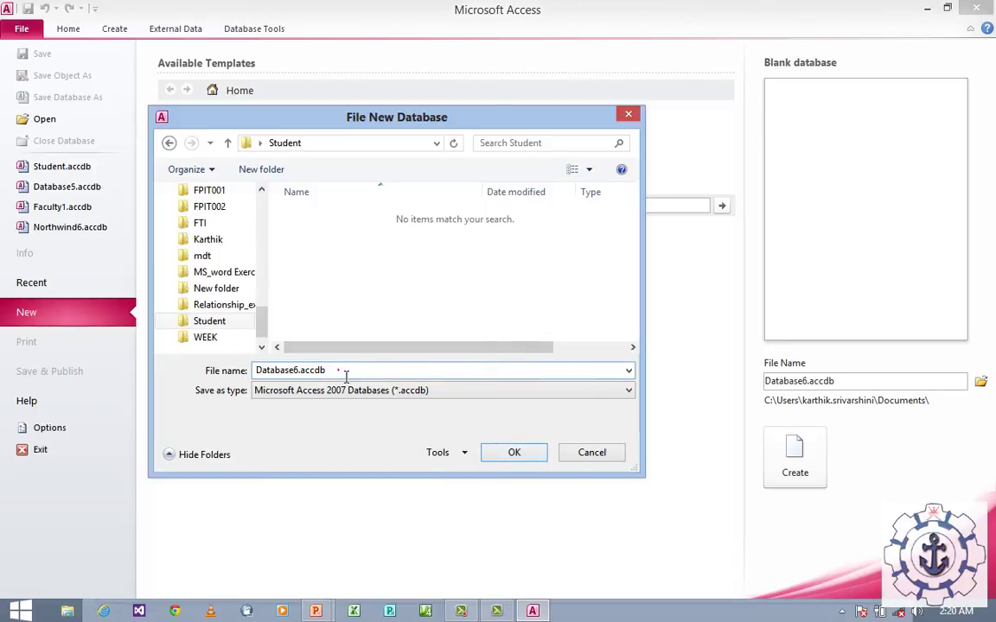
pyautogui.moveTo(345, 371); pyautogui.dragTo(251, 371)
pyautogui.write('Student')
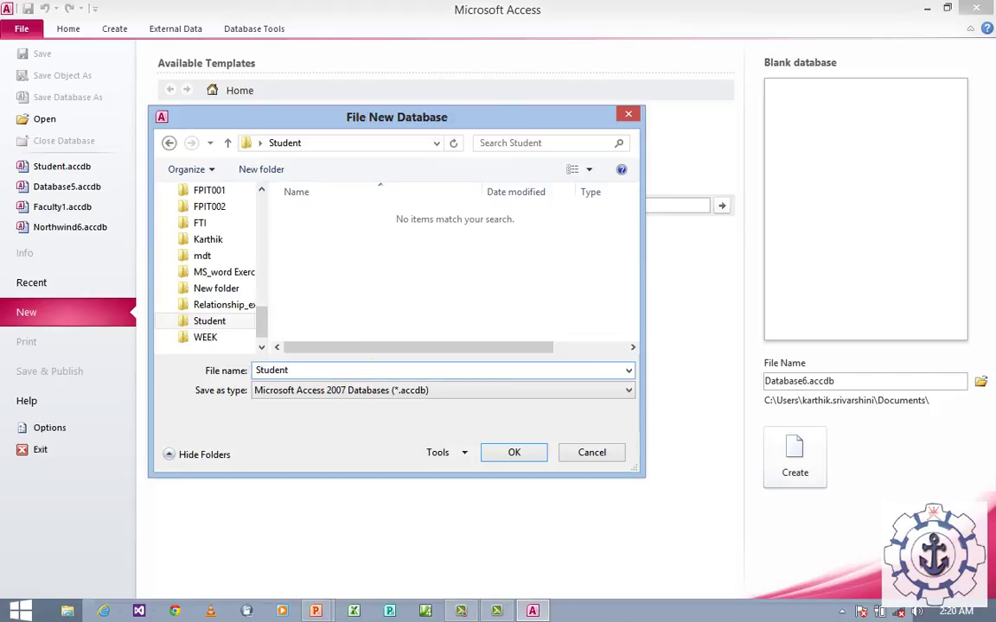
pyautogui.click(534, 453)
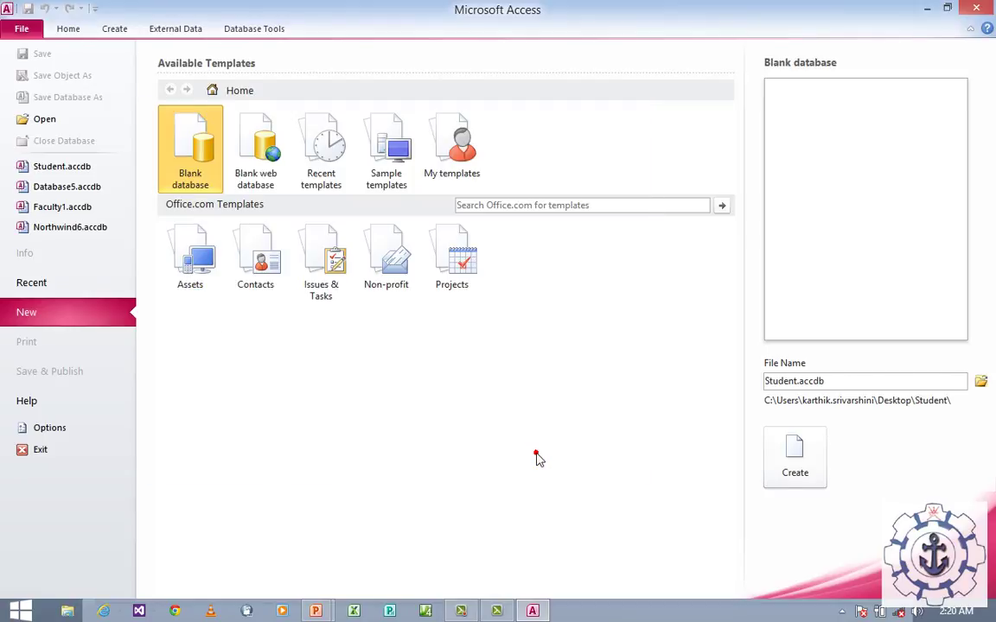
pyautogui.click(794, 445)
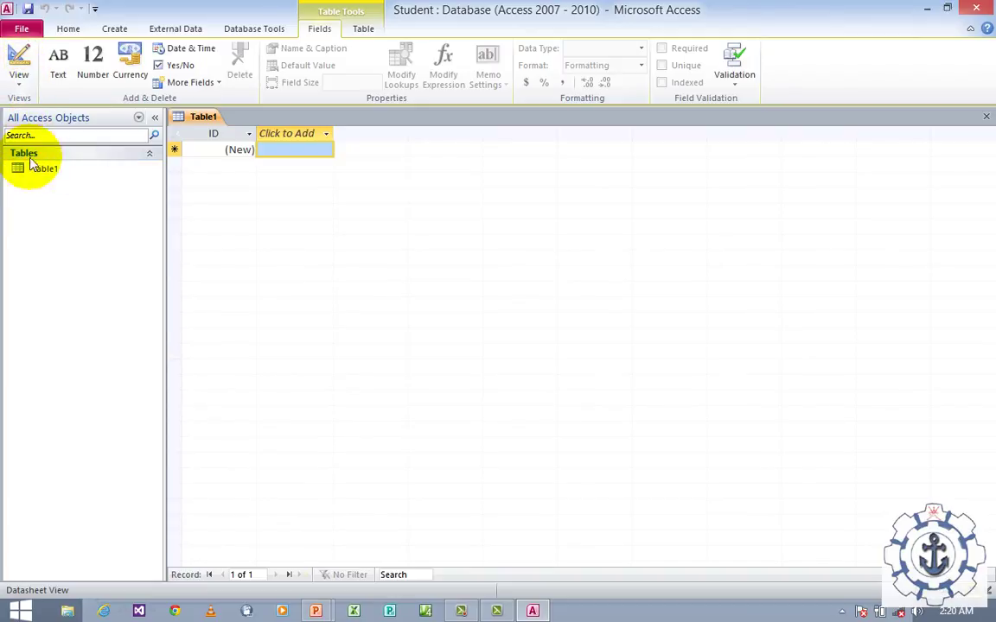
# - Switch the new table to Design View, saving it under the name Student
pyautogui.click(48, 138)
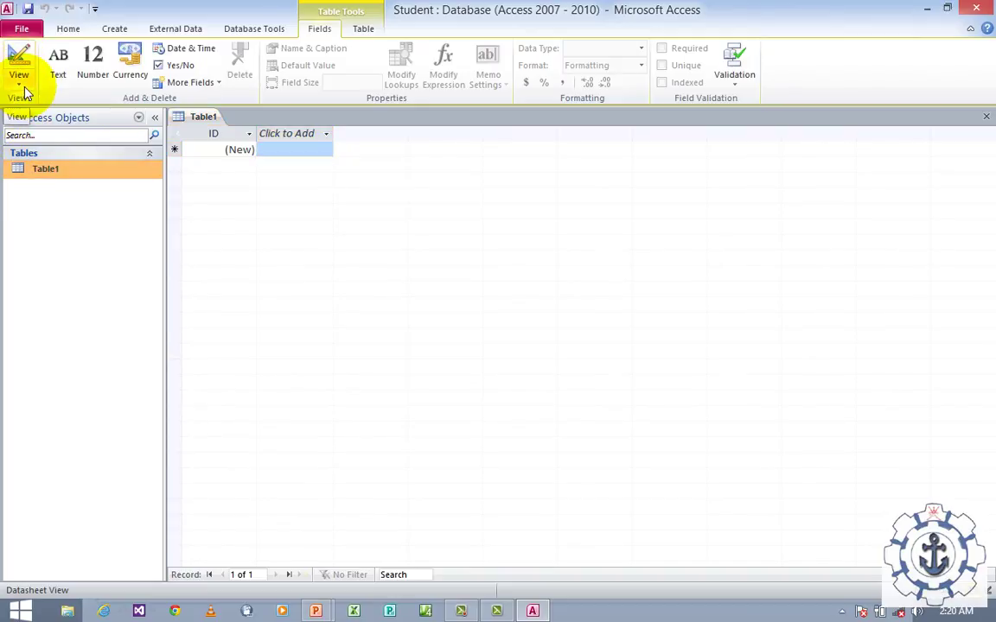
pyautogui.click(21, 84)
pyautogui.click(36, 142)
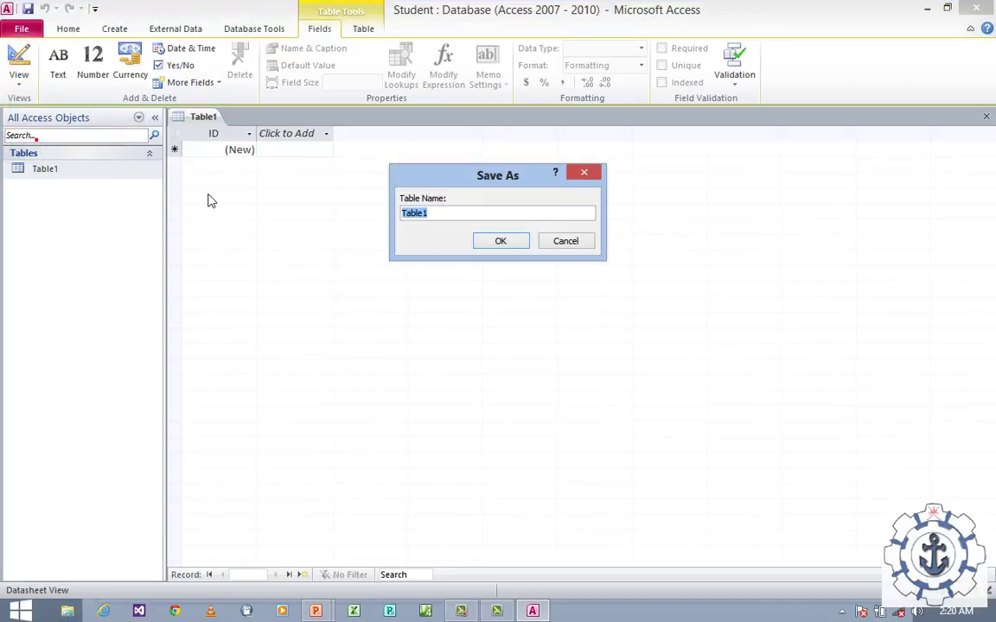
pyautogui.write('Student')
pyautogui.click(500, 244)
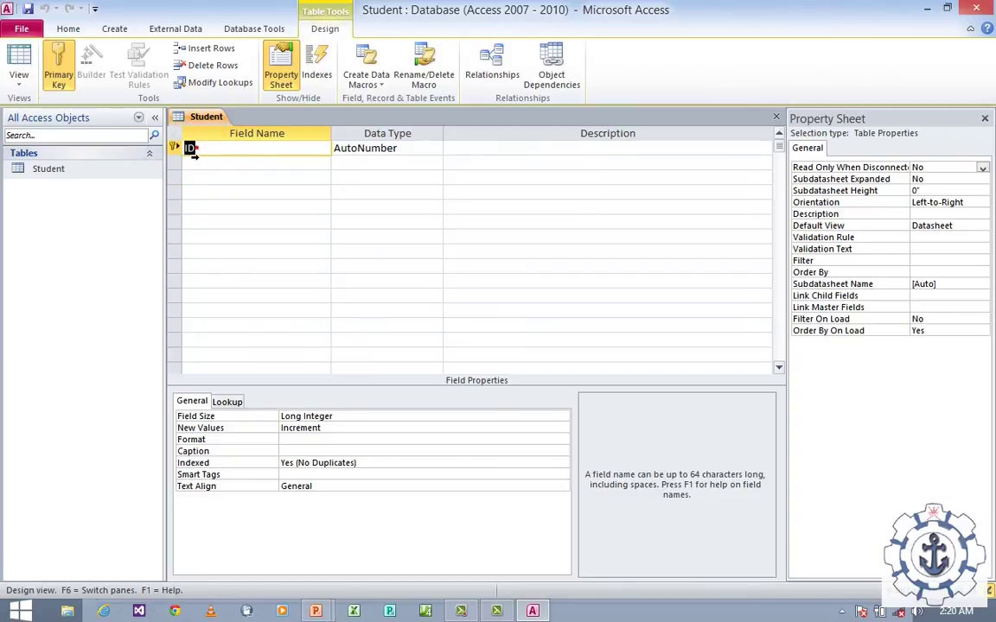
# - Define the primary key field as Std_id with the Number data type and the description Student ID
pyautogui.write('St')
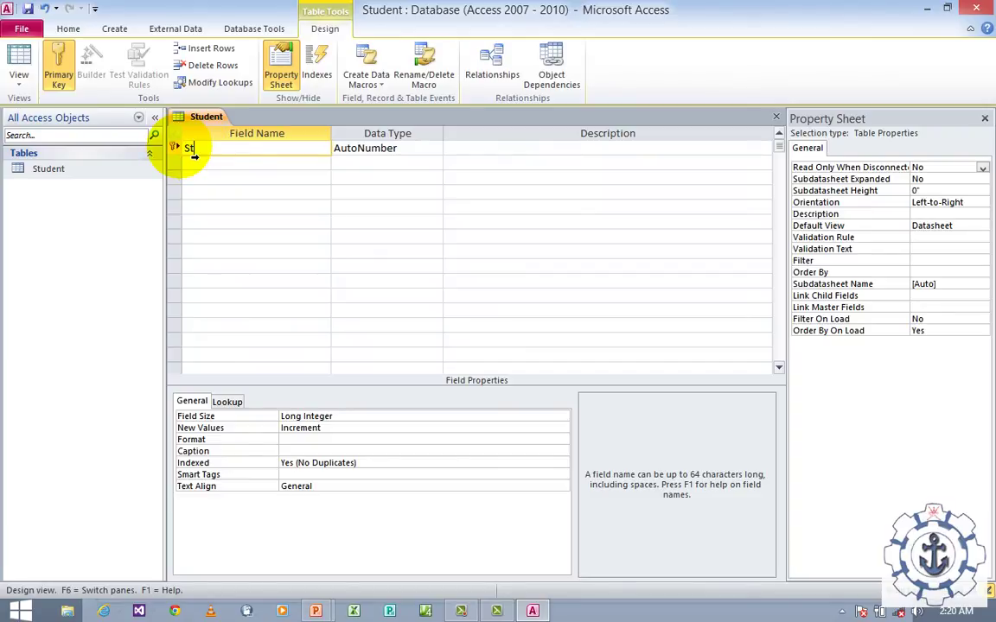
pyautogui.write('d_id')
pyautogui.press('Tab')
pyautogui.write('Nu')
pyautogui.press('Tab')
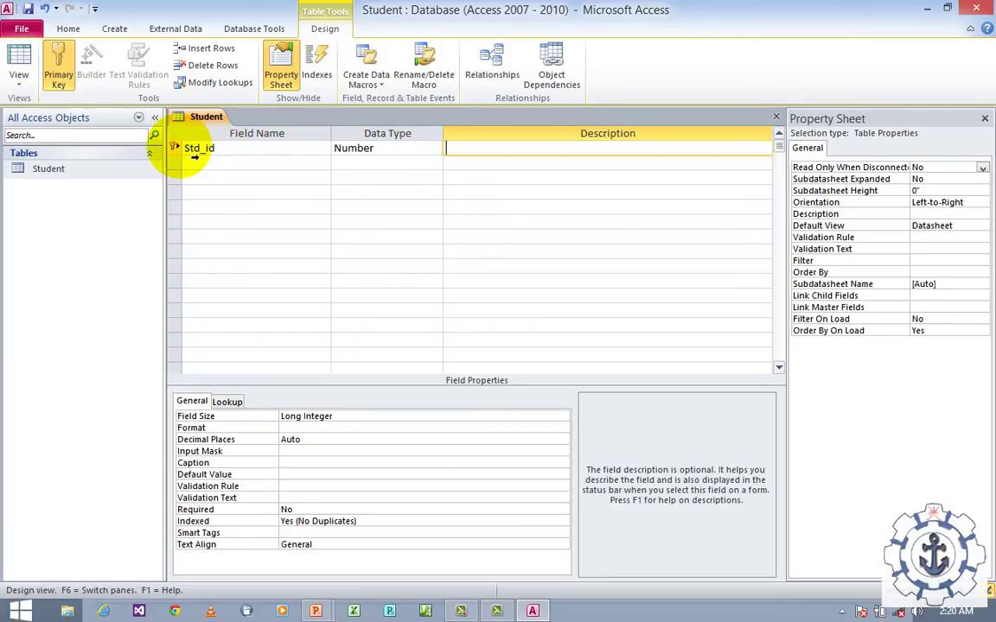
pyautogui.write('Student ID')
pyautogui.press('Tab')
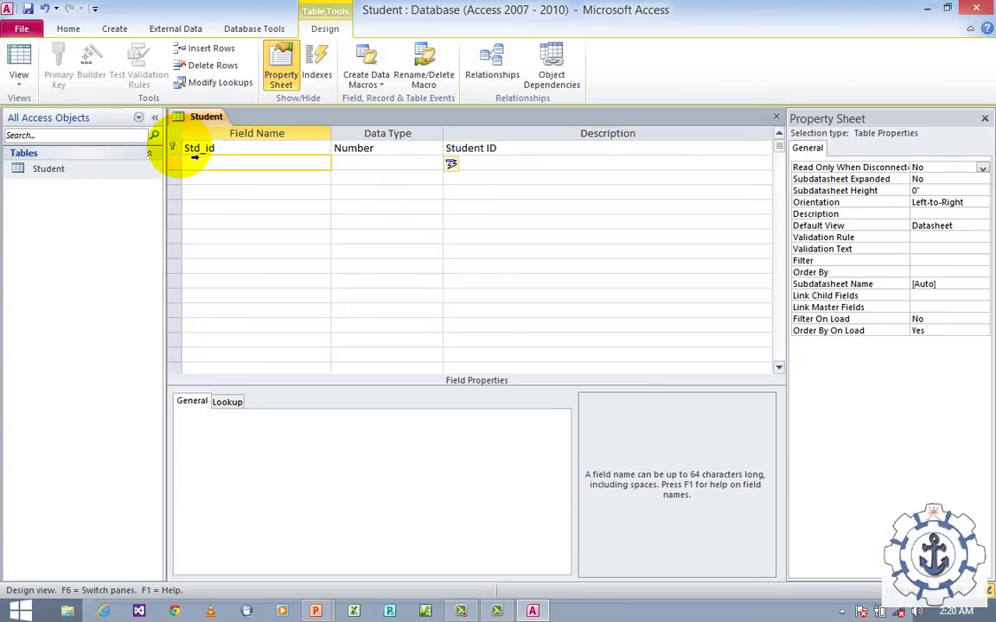
# - Add a second field named Std_Name with the Text data type and the description Student Name
pyautogui.write('Std_name')
pyautogui.press('BackSpace')
pyautogui.press('BackSpace')
pyautogui.press('BackSpace')
pyautogui.press('BackSpace')
pyautogui.write('Name')
pyautogui.press('Tab')
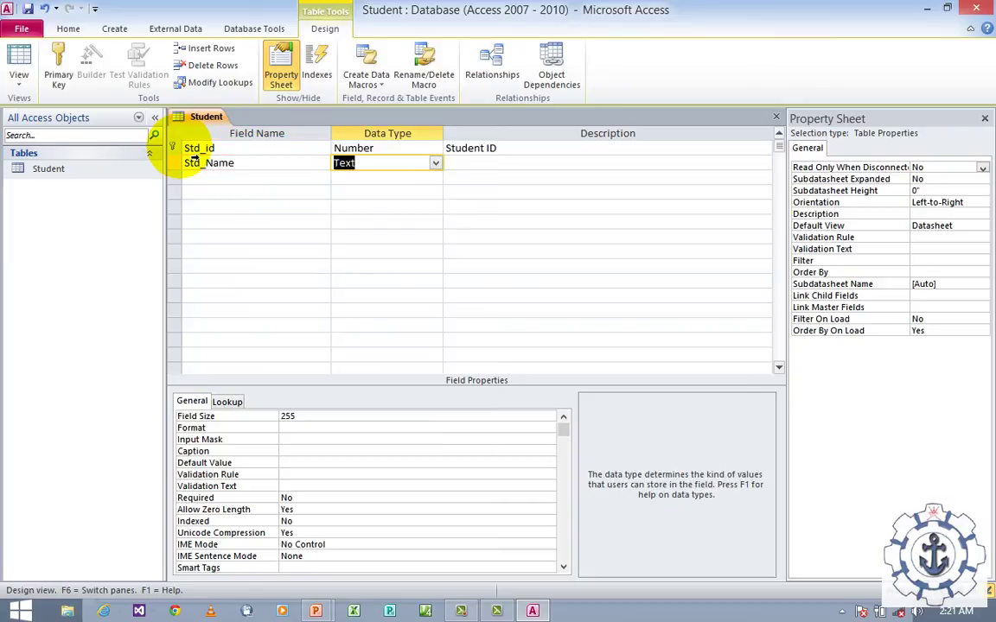
pyautogui.press('Tab')
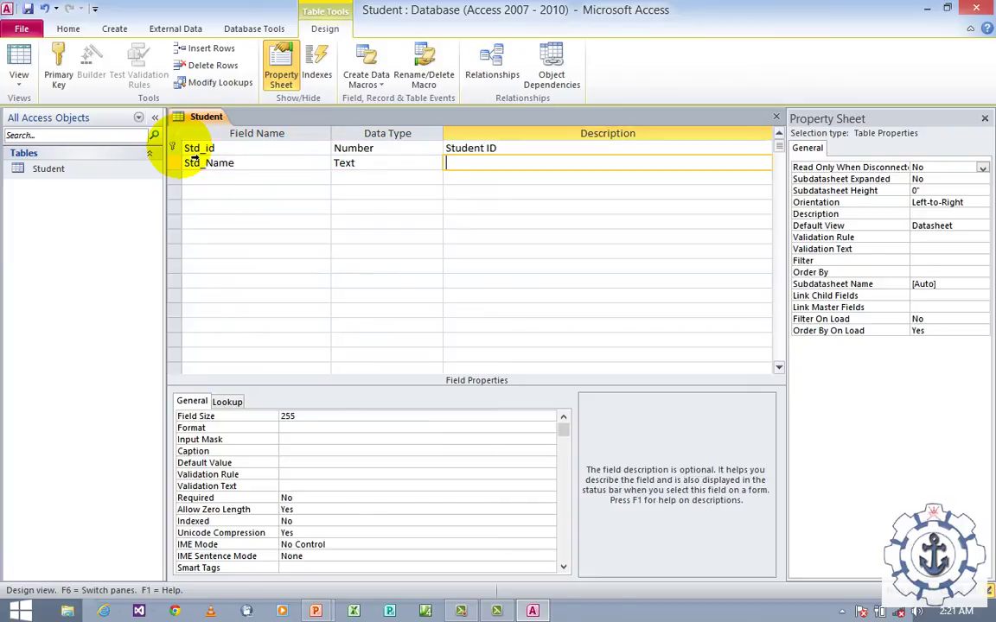
pyautogui.write('Student Name')
pyautogui.press('Tab')
# - Add a third field named Std_Total with the Number data type and the description Student Total
pyautogui.write('St')
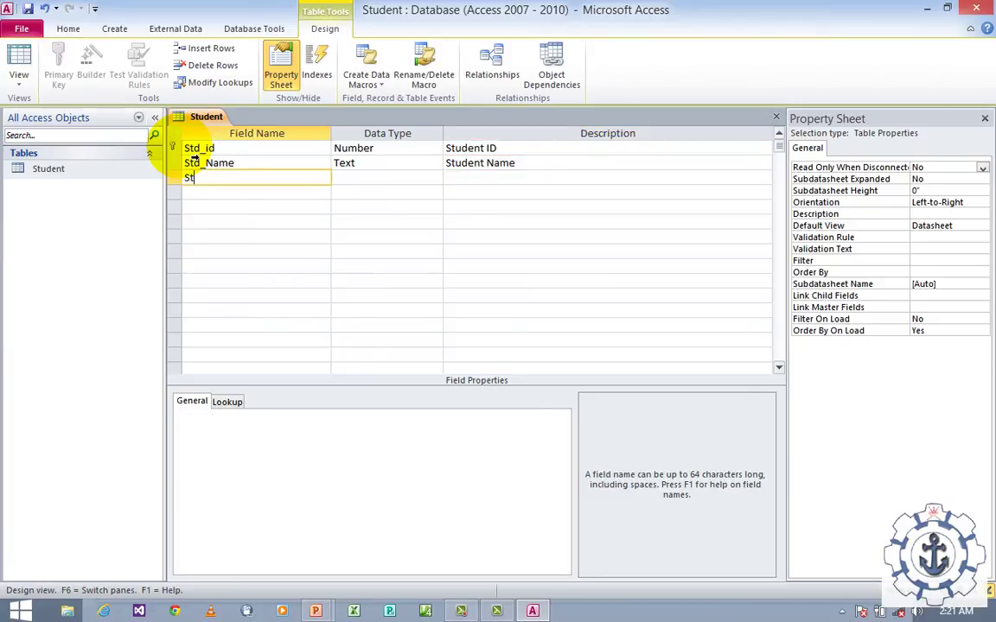
pyautogui.write('d_TO')
pyautogui.press('BackSpace')
pyautogui.press('BackSpace')
pyautogui.write('otal')
pyautogui.press('Tab')
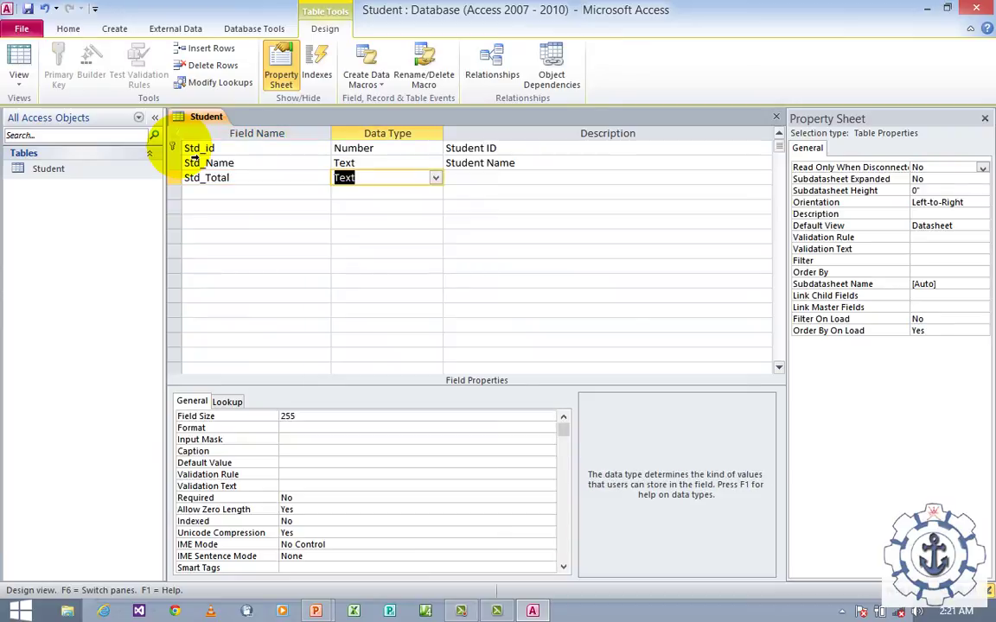
pyautogui.write('number')
pyautogui.press('Tab')
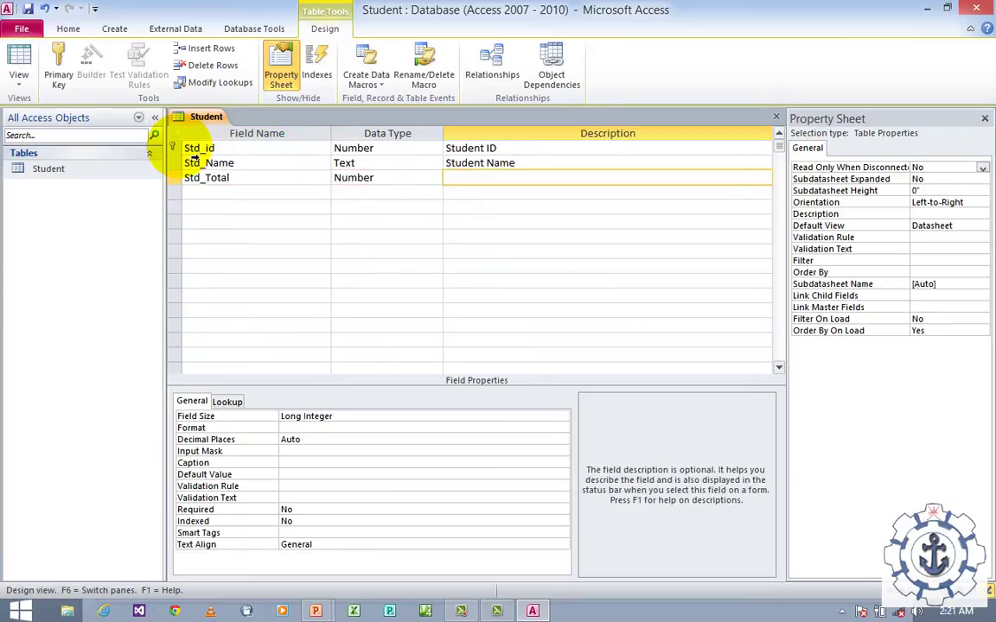
pyautogui.write('Student Toto')
pyautogui.click(223, 206)
# - Save the Student table design and close the table
pyautogui.click(213, 193)
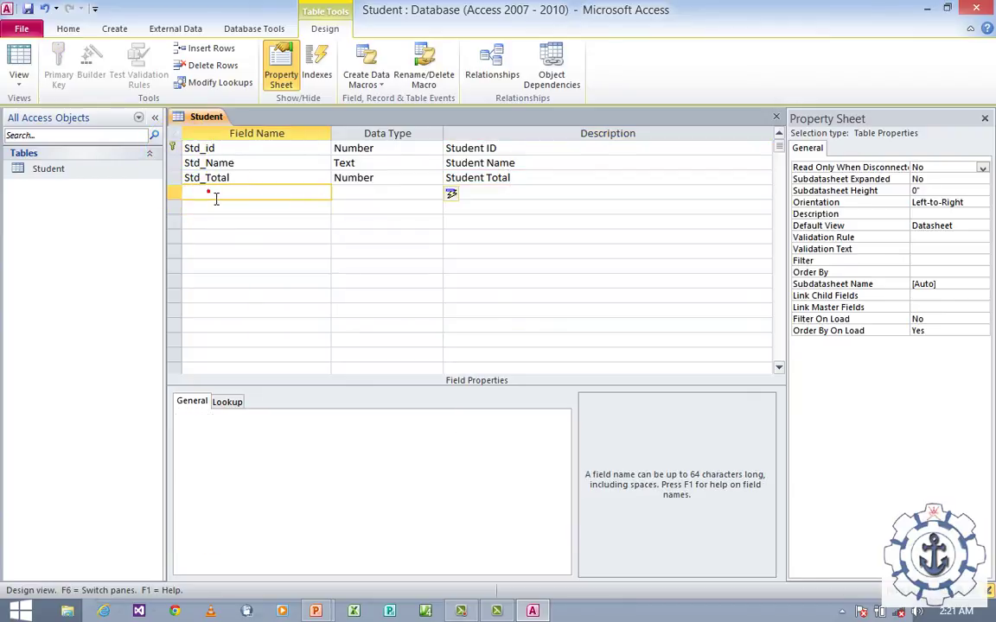
pyautogui.click(207, 191)
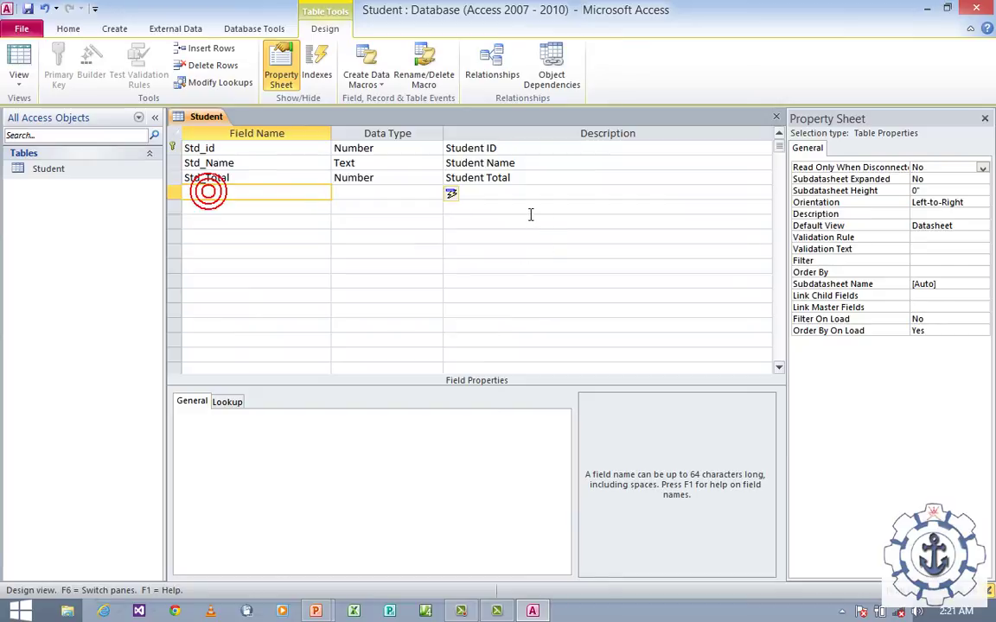
pyautogui.click(28, 10)
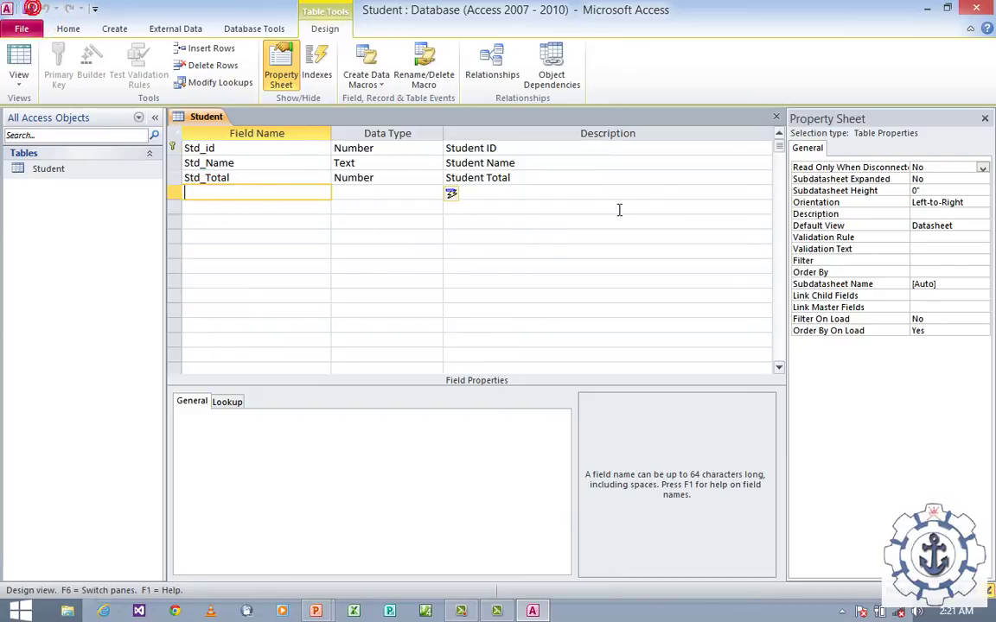
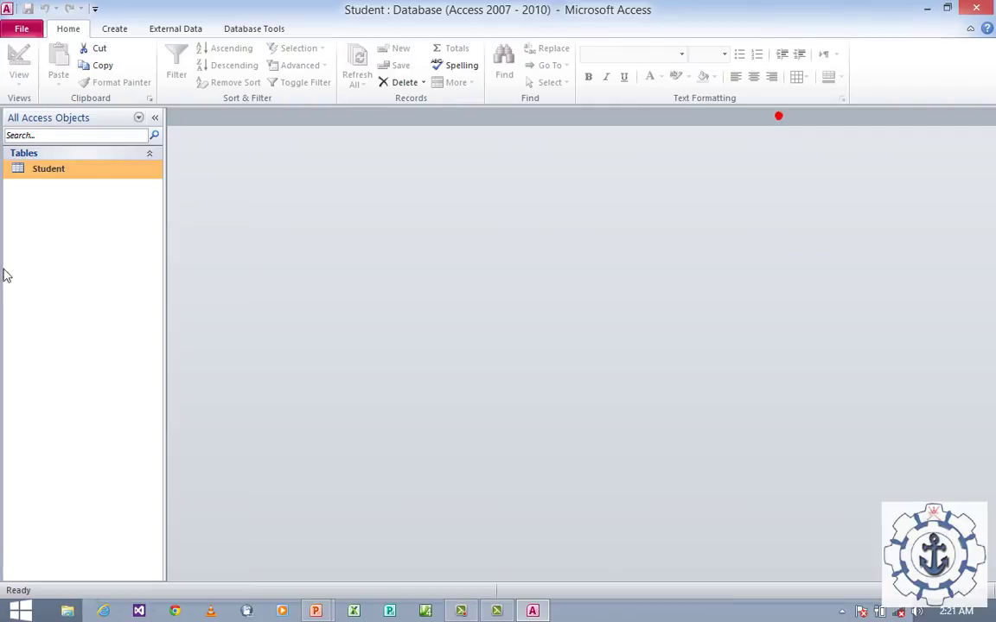
pyautogui.click(49, 285)
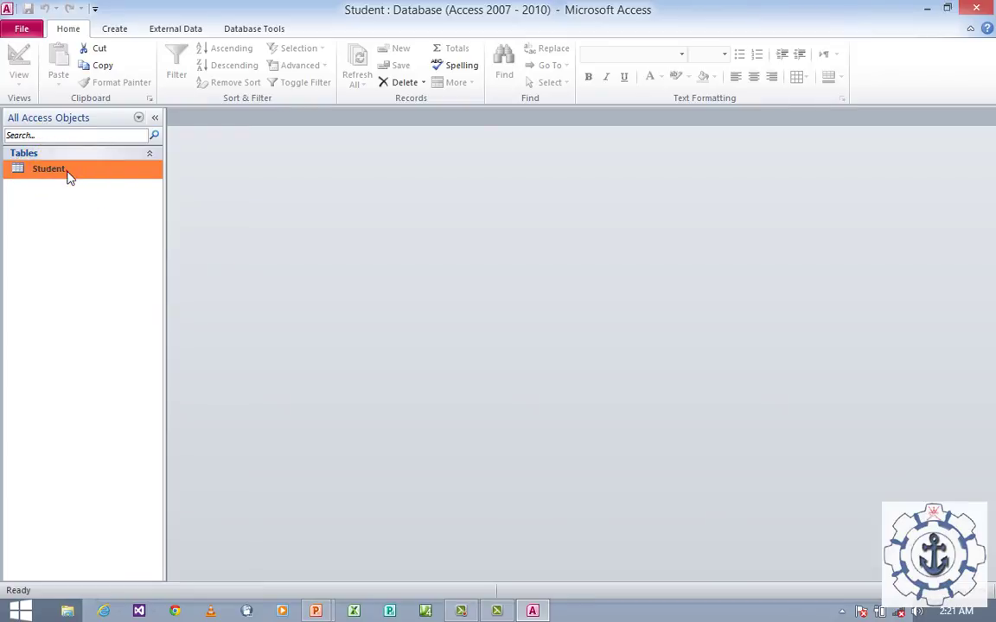
# - Create a form from the Student table and, in Design View, extend its Detail section to about 2.2 inches high
pyautogui.click(117, 30)
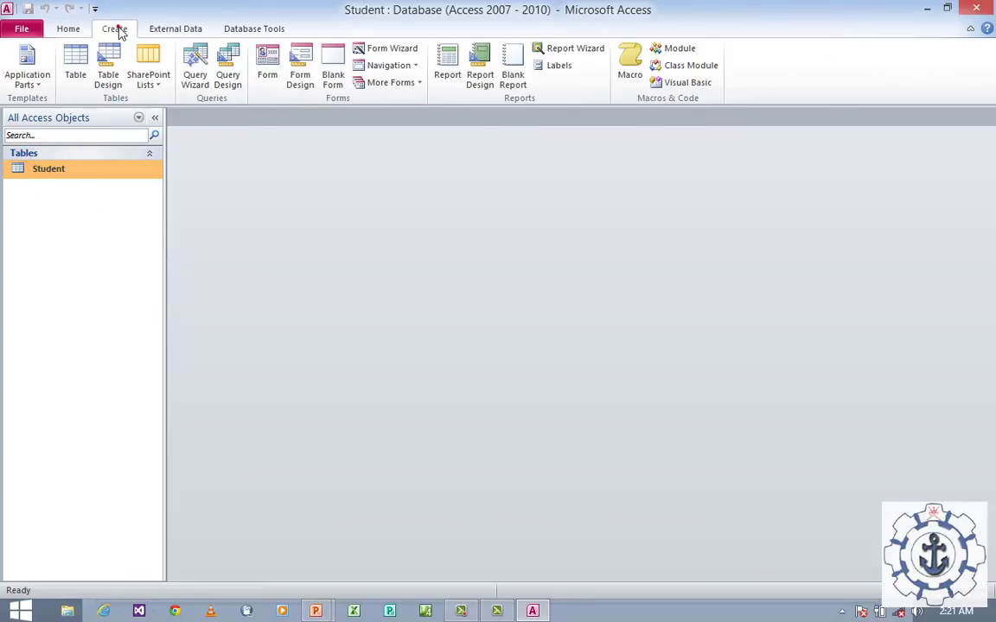
pyautogui.click(268, 67)
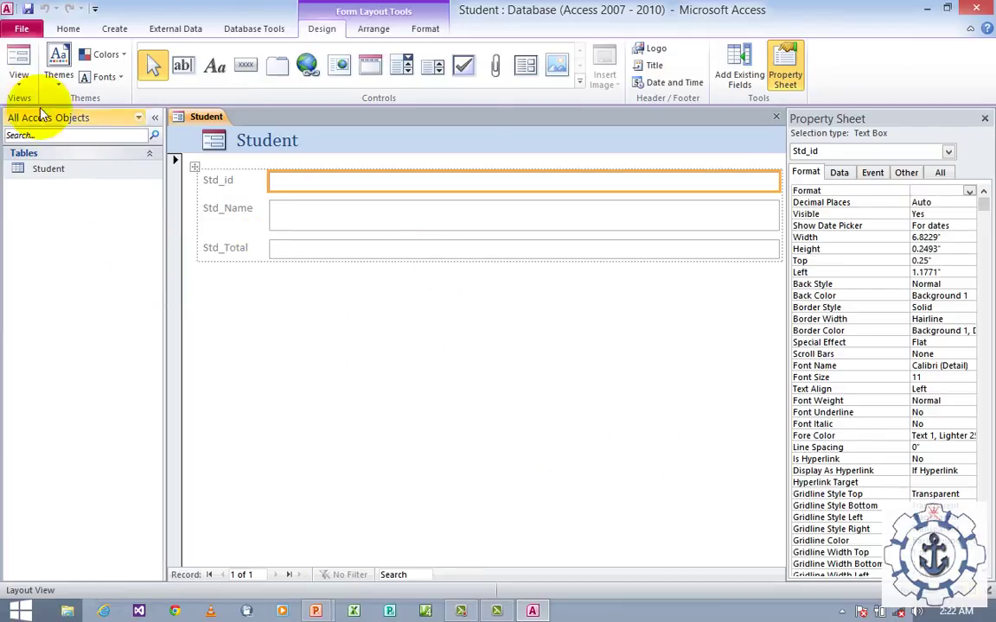
pyautogui.click(19, 69)
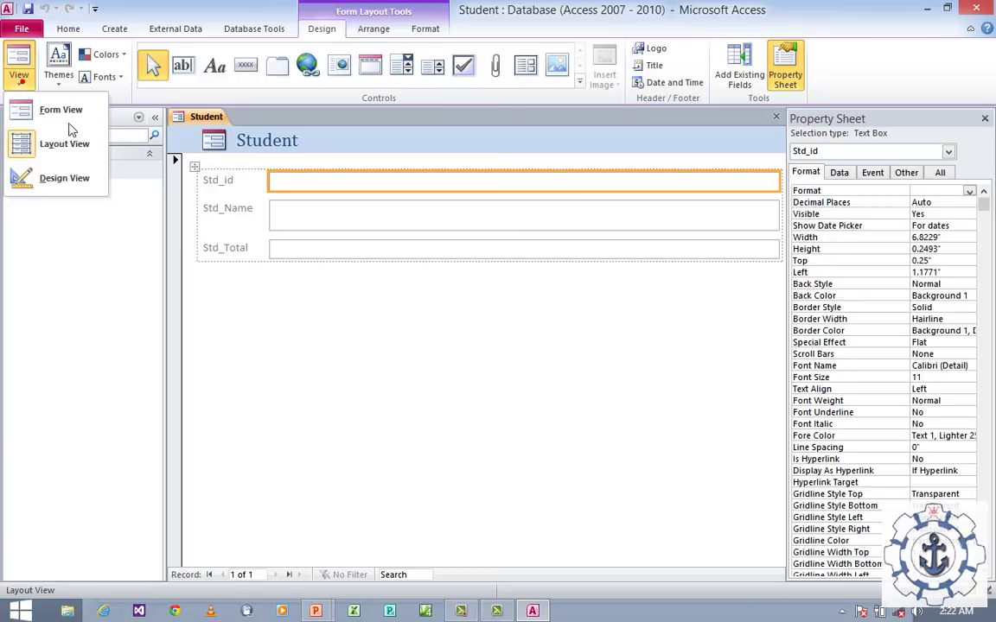
pyautogui.click(76, 177)
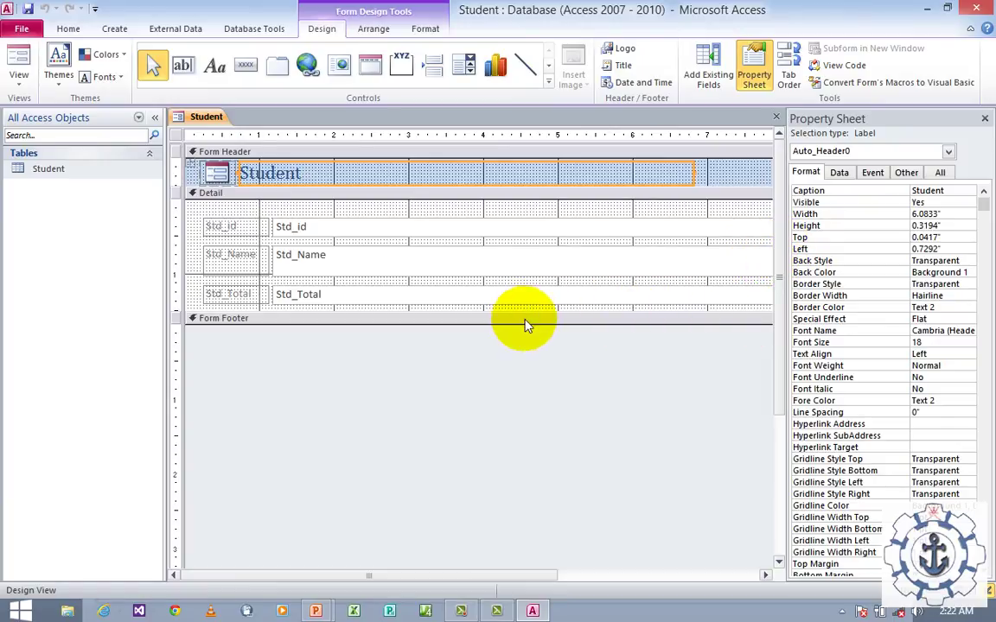
pyautogui.moveTo(532, 319); pyautogui.dragTo(529, 369)
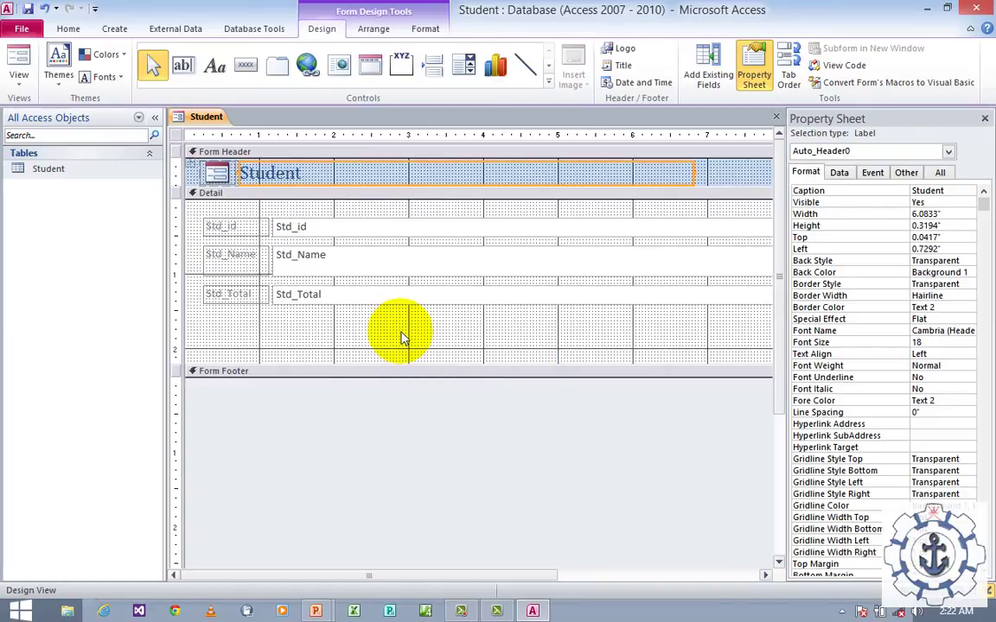
# - Draw a command button about 0.75 by 0.25 inches in the Detail section, just below the Std_Total field
pyautogui.click(547, 82)
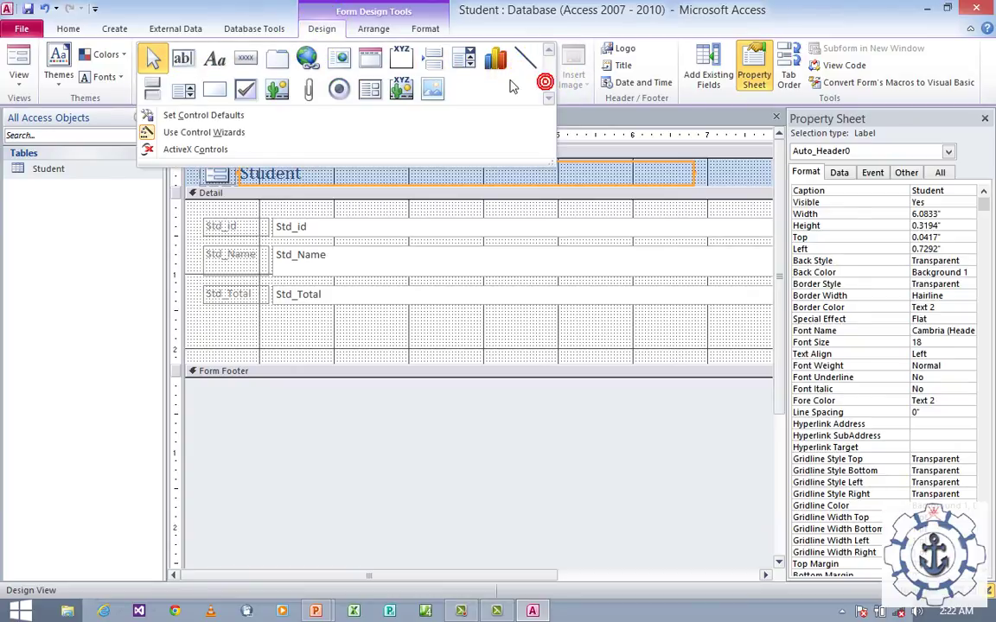
pyautogui.click(247, 60)
pyautogui.click(249, 66)
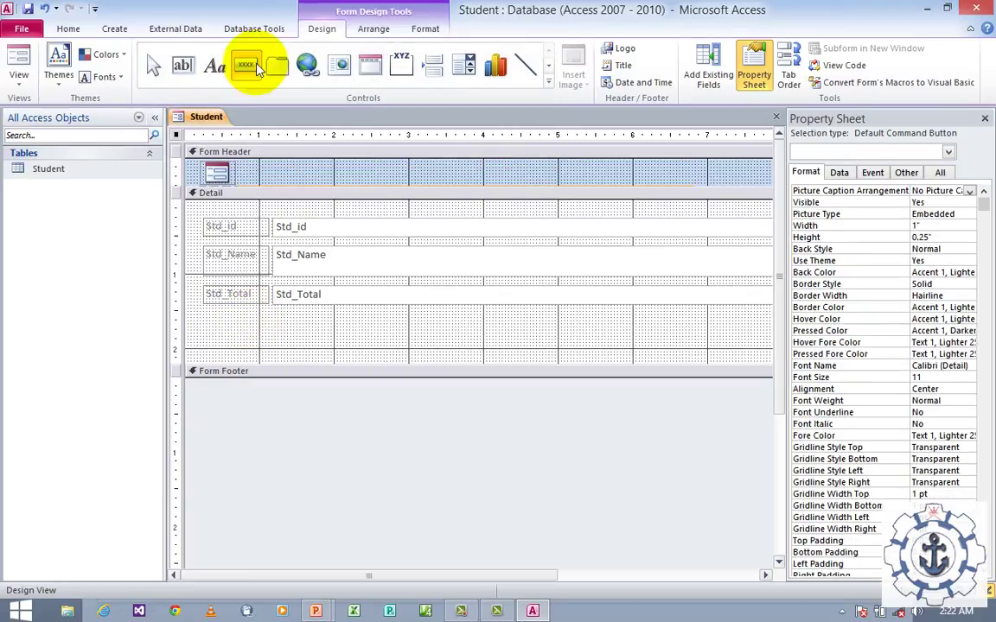
pyautogui.moveTo(242, 326); pyautogui.dragTo(304, 346)
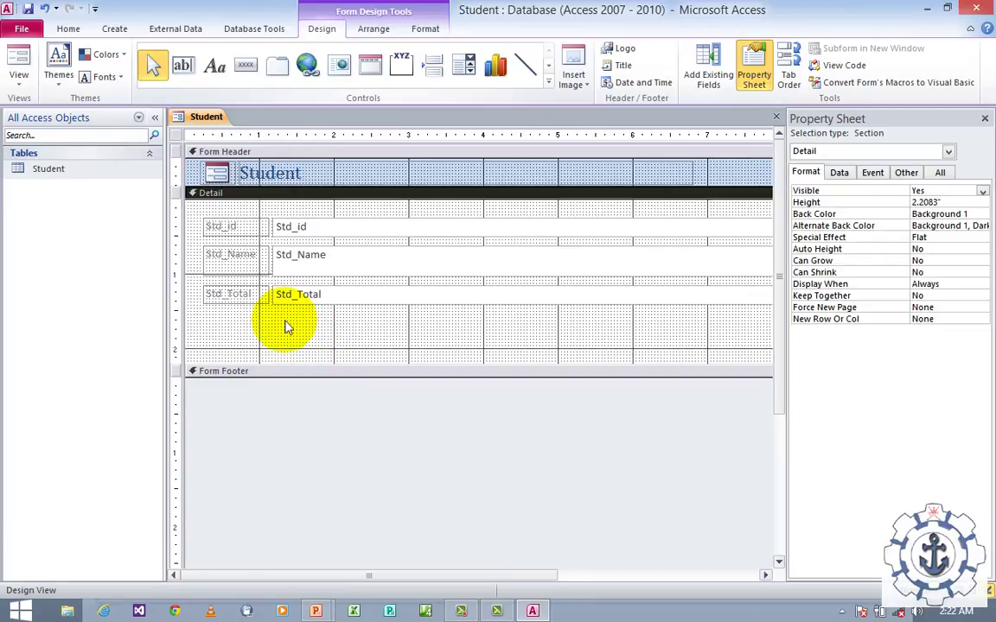
pyautogui.click(245, 65)
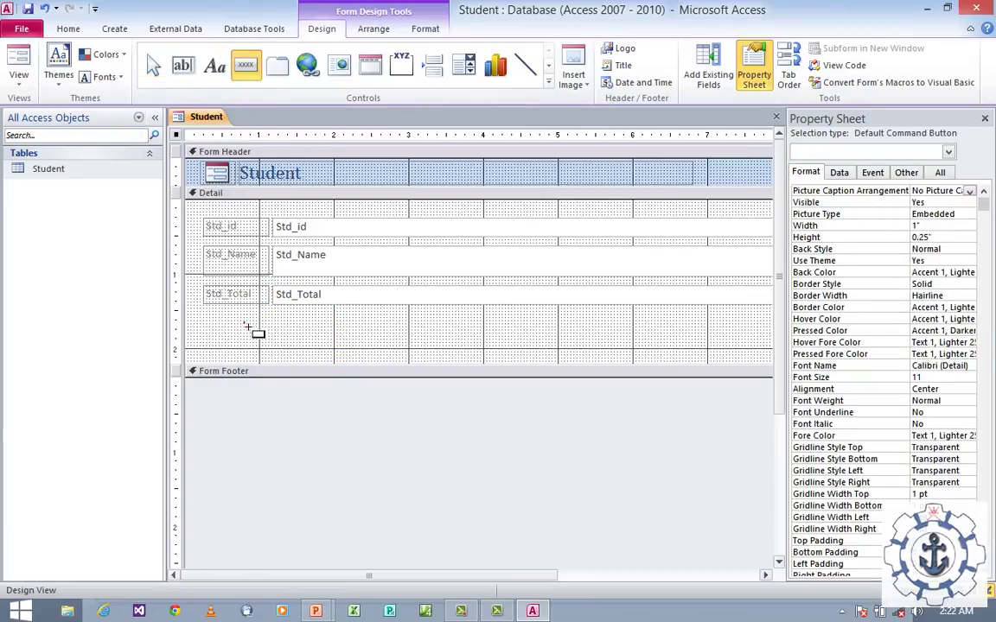
pyautogui.moveTo(247, 325); pyautogui.dragTo(298, 344)
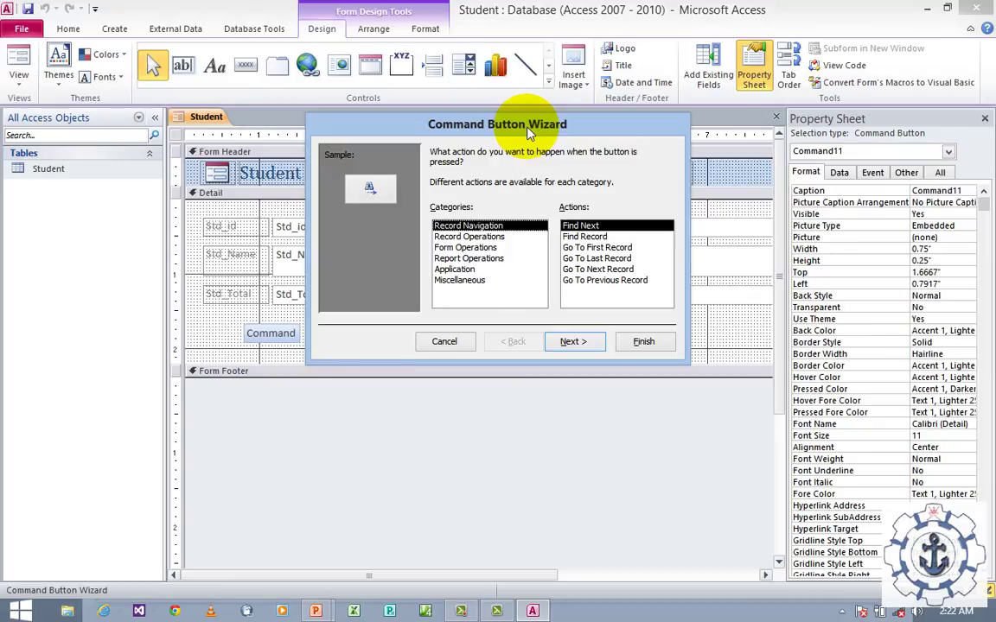
# - Assign the Record Operations action Add New Record to the new button, with the Go To New picture, and finish the wizard
pyautogui.click(458, 237)
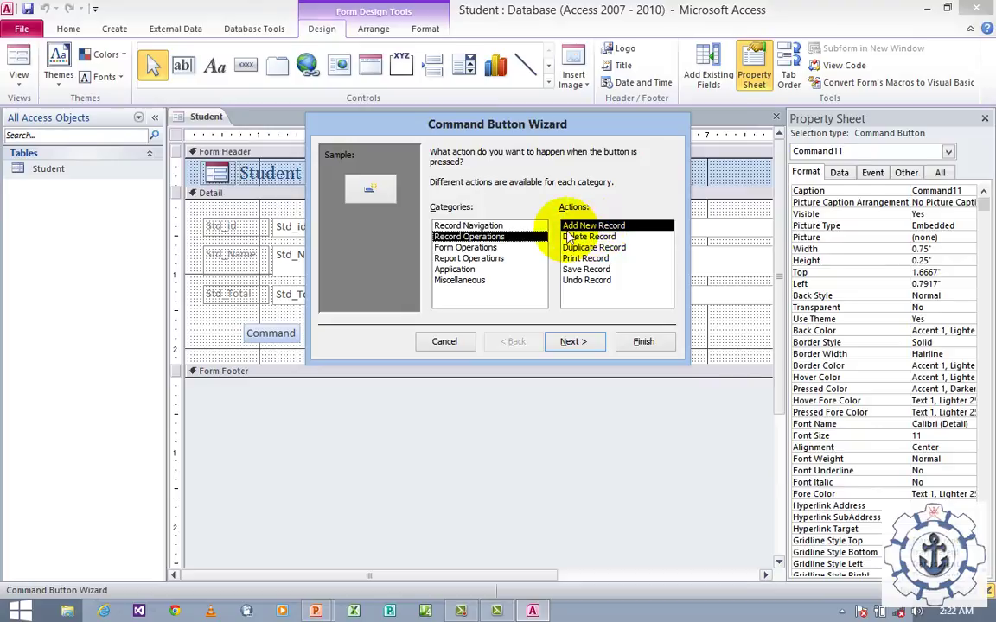
pyautogui.click(579, 343)
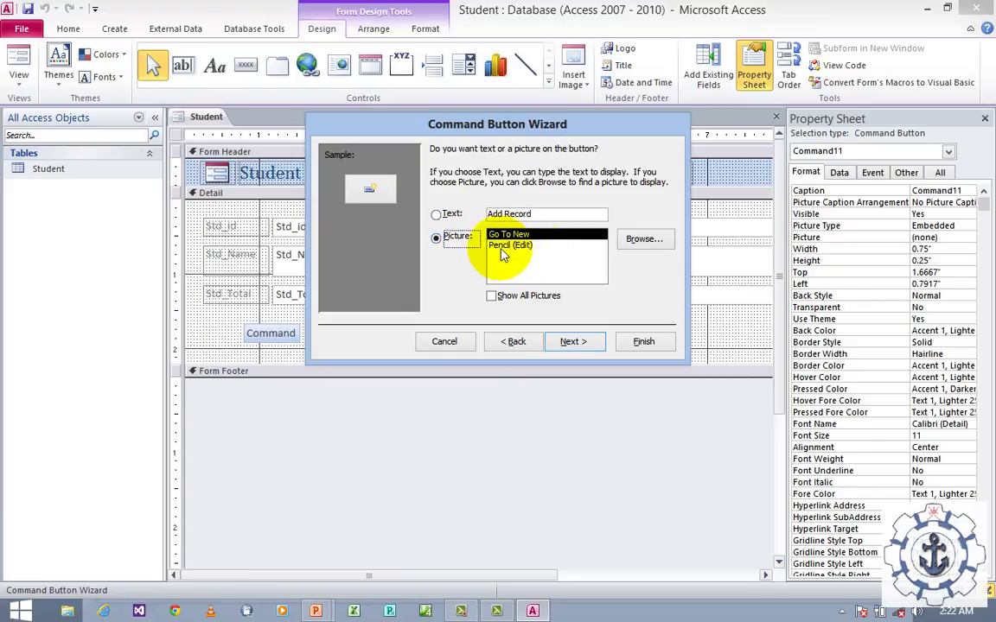
pyautogui.click(570, 342)
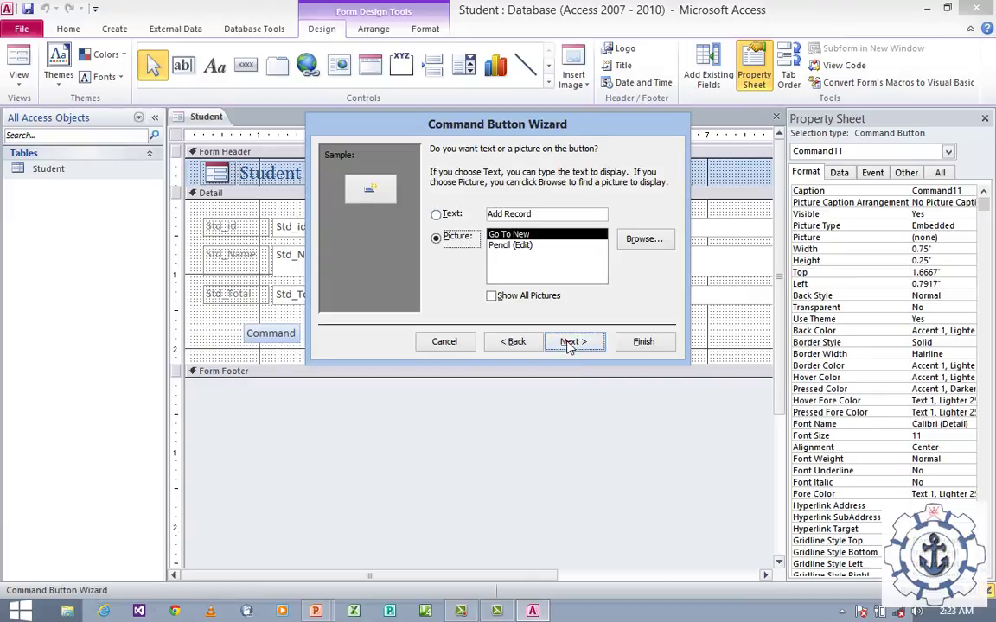
pyautogui.click(641, 342)
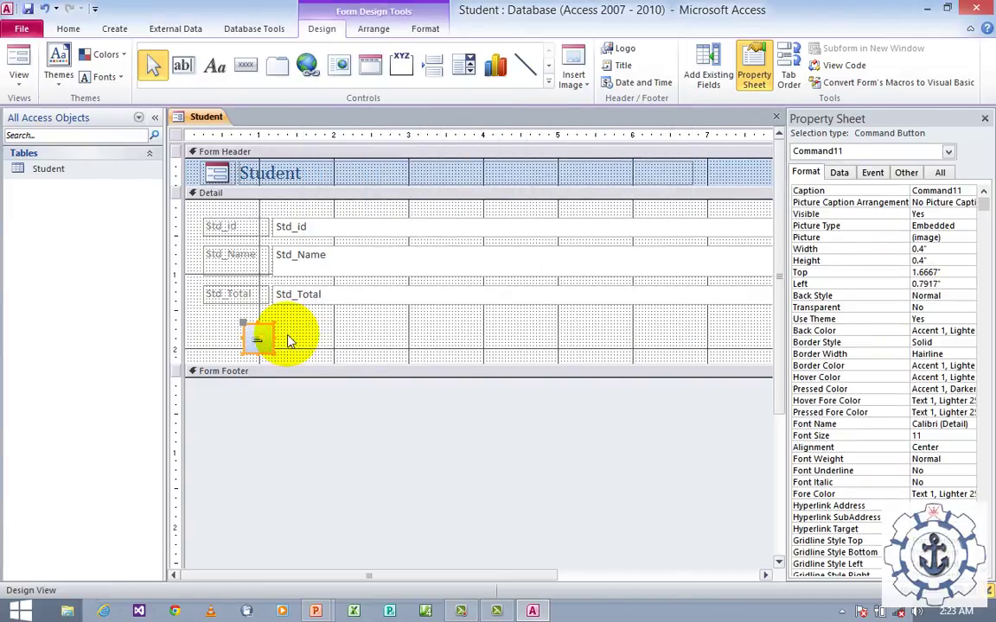
# - Add a command button beside the Add New Record button that performs Save Record and shows the Save Record picture
pyautogui.click(246, 67)
pyautogui.moveTo(277, 324); pyautogui.dragTo(312, 353)
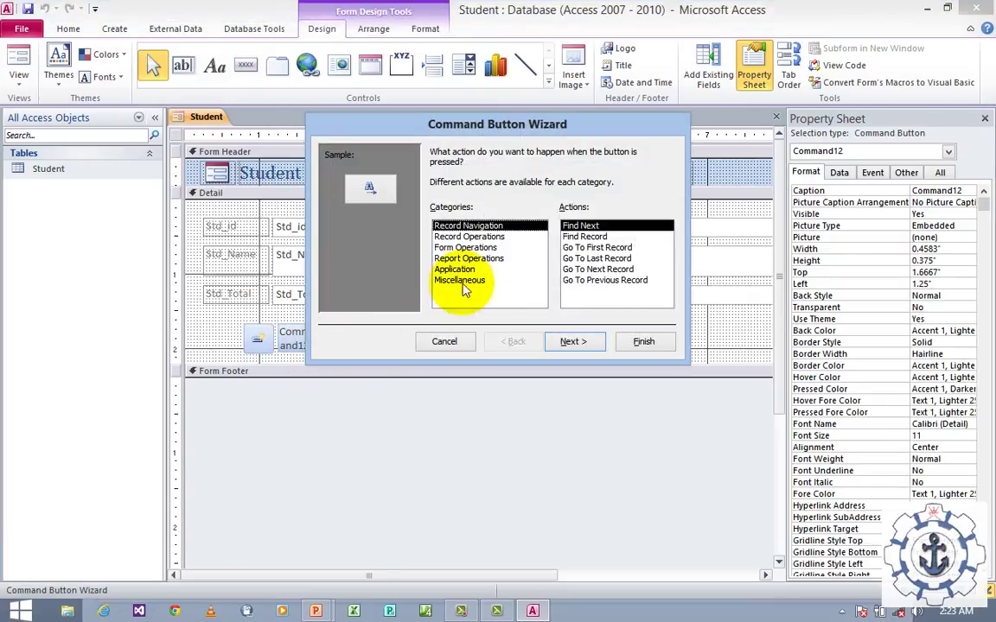
pyautogui.click(441, 238)
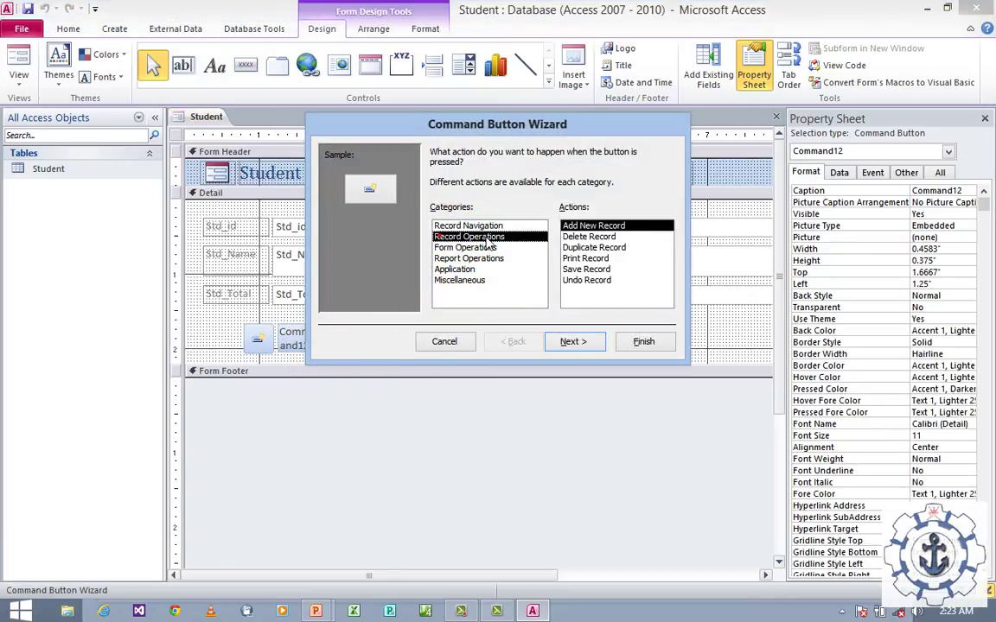
pyautogui.click(607, 270)
pyautogui.click(581, 345)
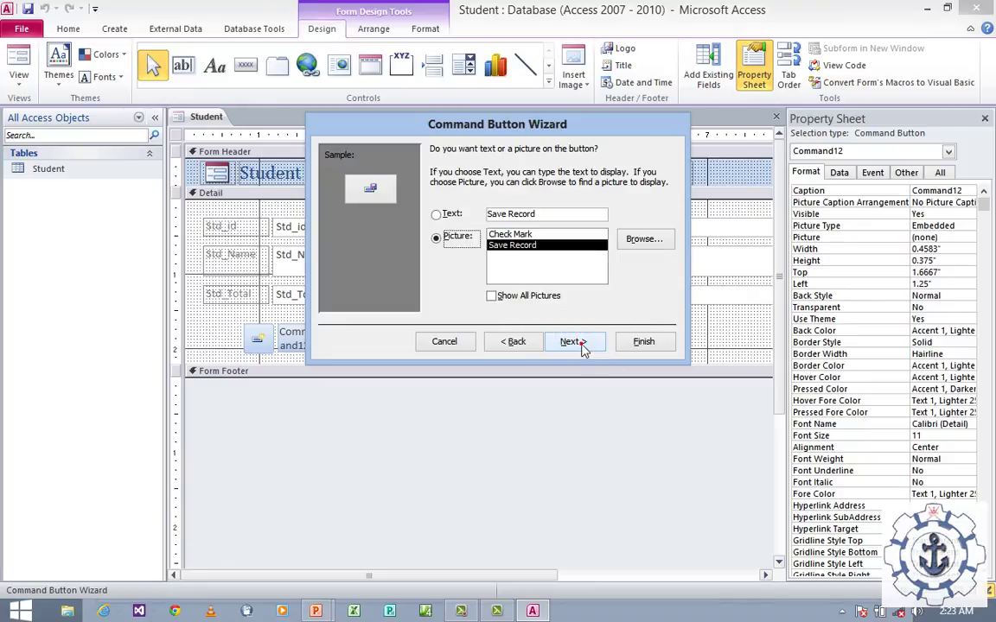
pyautogui.click(569, 341)
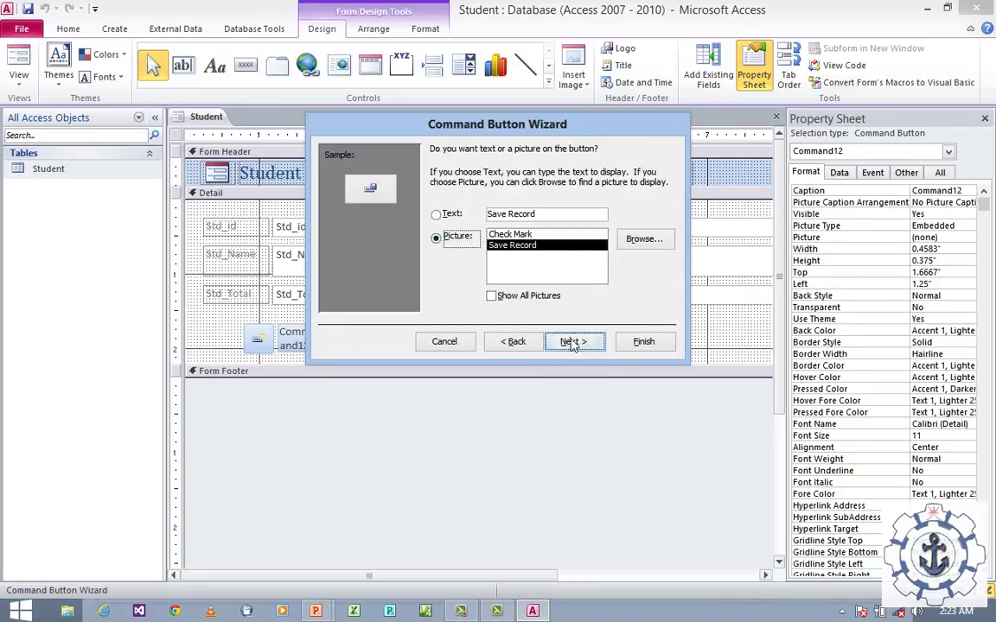
pyautogui.click(630, 344)
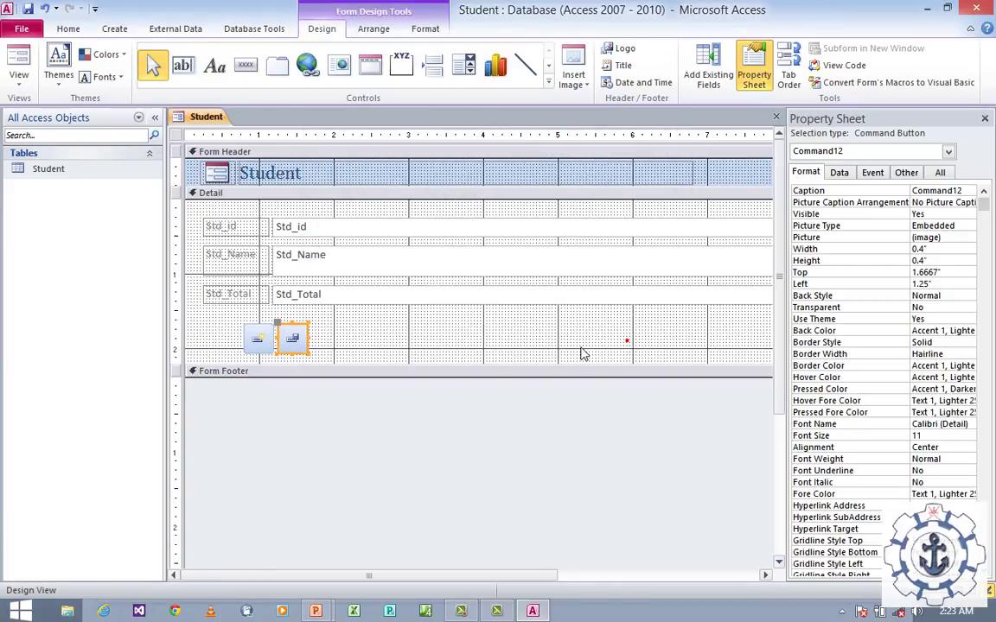
# - Add a command button beside the Save Record button that performs Undo Record and shows the Undo picture
pyautogui.click(338, 326)
pyautogui.click(246, 69)
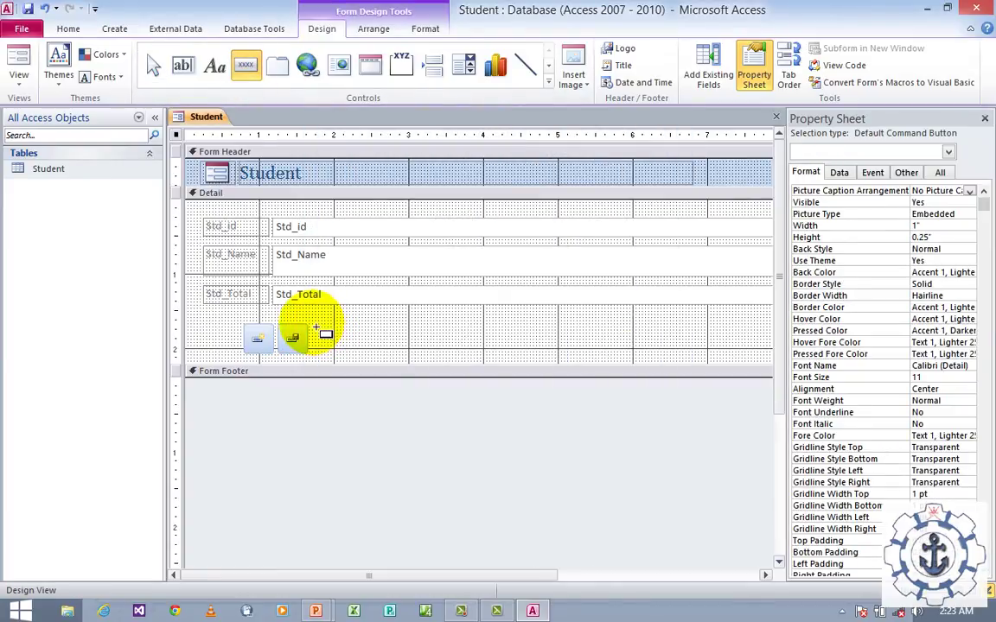
pyautogui.moveTo(312, 323); pyautogui.dragTo(348, 357)
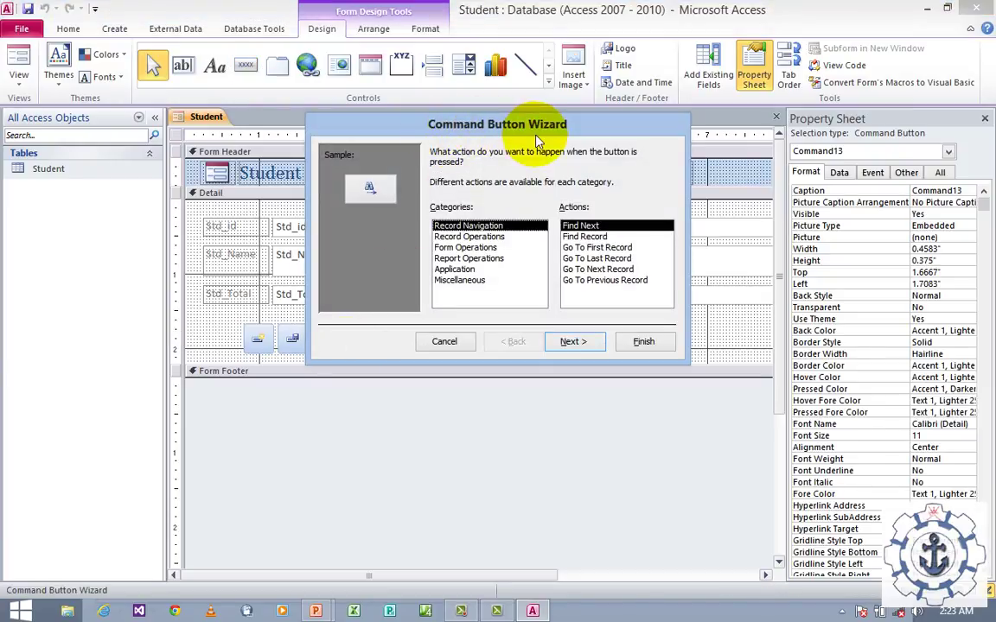
pyautogui.click(458, 237)
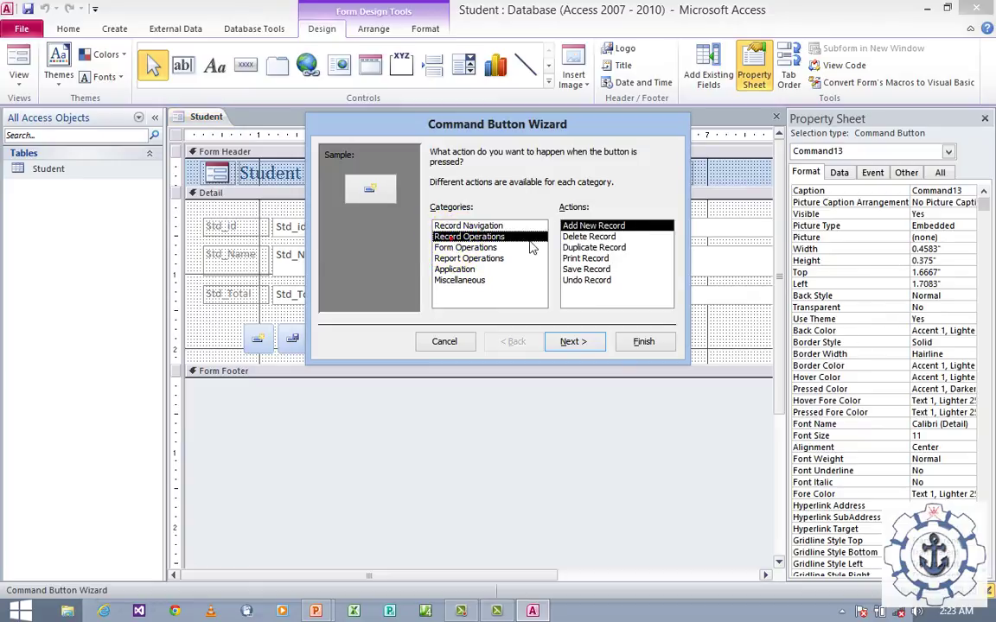
pyautogui.click(605, 281)
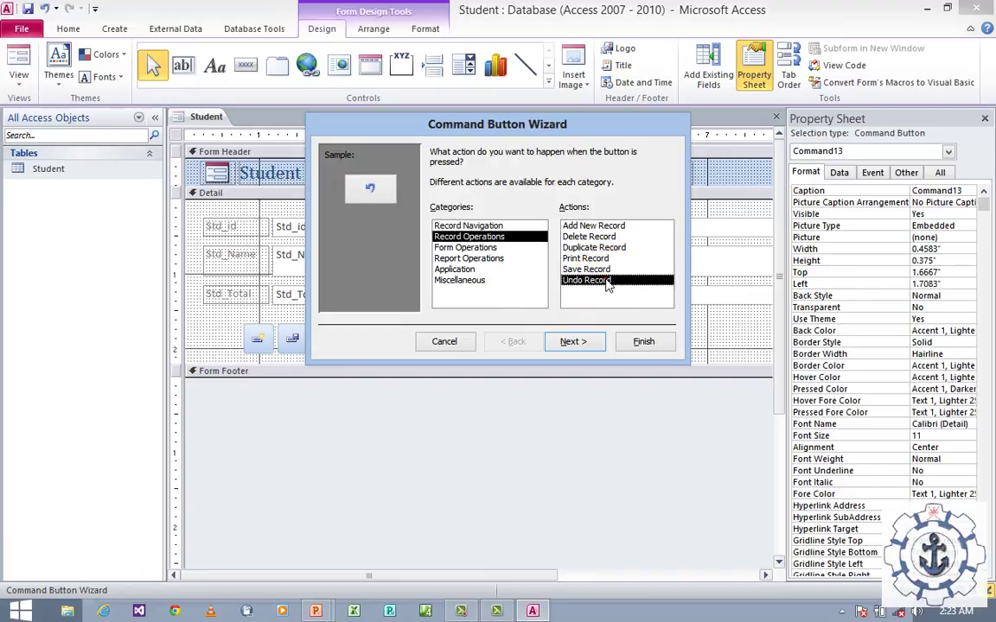
pyautogui.click(572, 342)
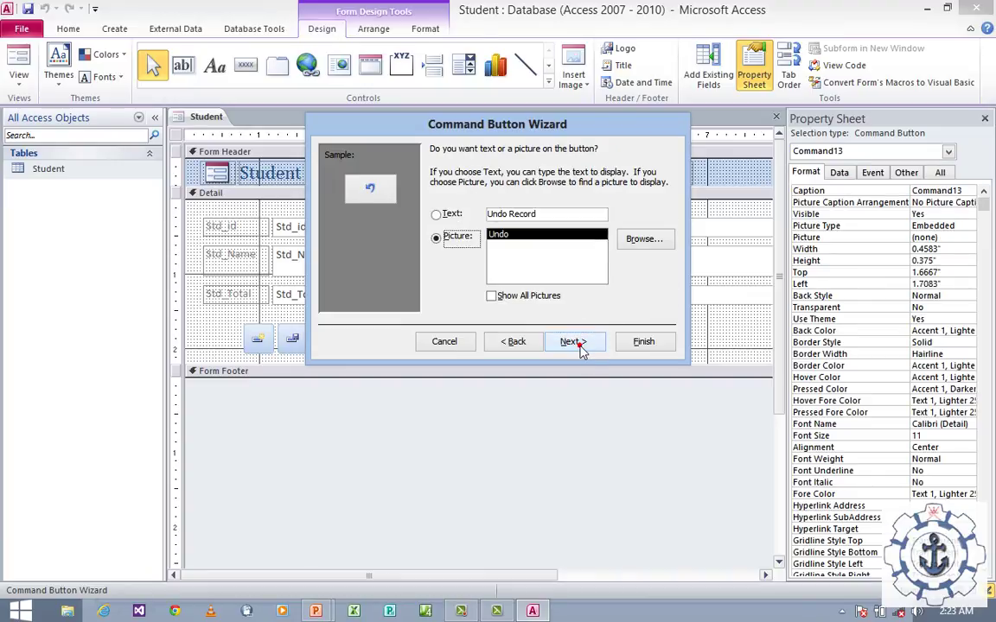
pyautogui.click(572, 342)
pyautogui.click(640, 341)
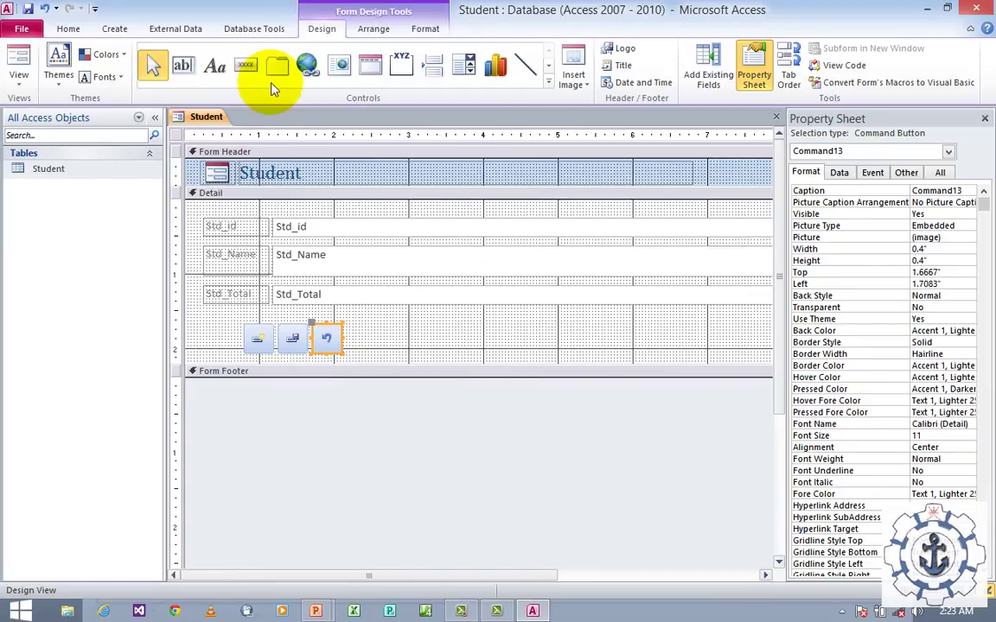
# - Add a command button beside the Undo Record button that performs Delete Record and shows the Delete Record picture
pyautogui.click(245, 65)
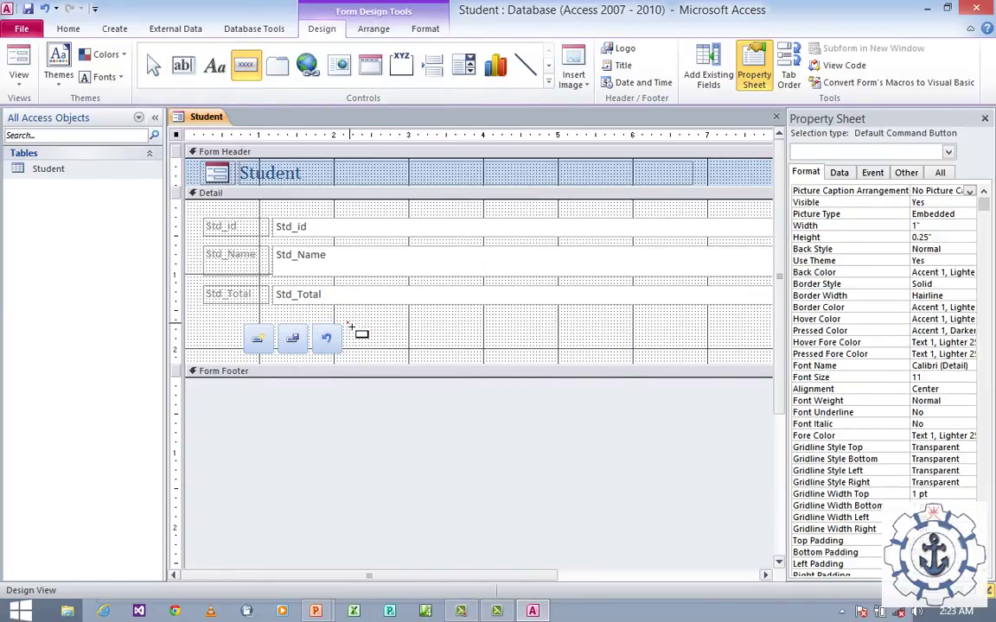
pyautogui.moveTo(351, 326); pyautogui.dragTo(380, 356)
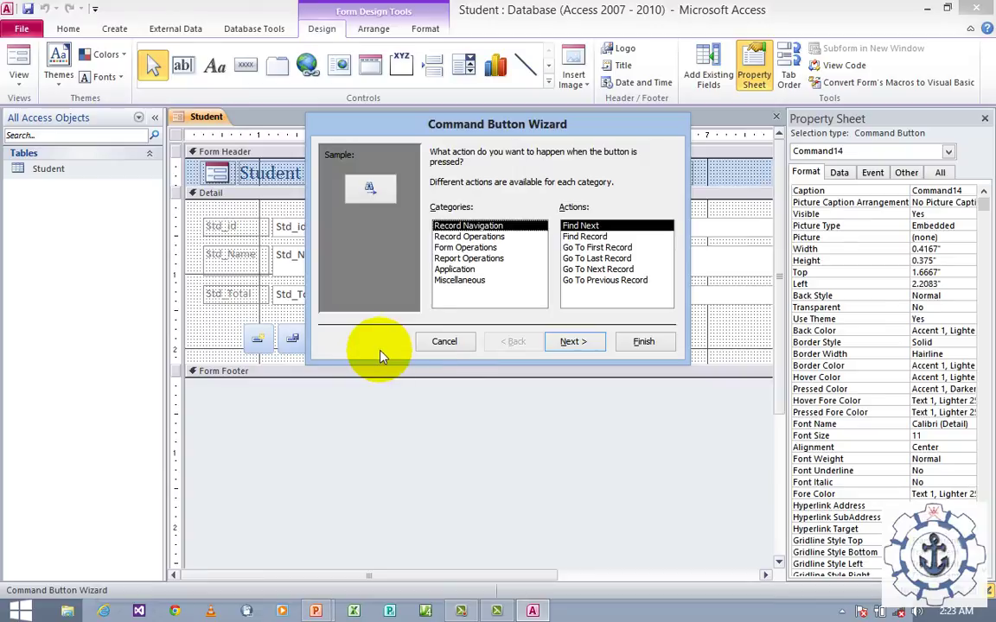
pyautogui.click(450, 239)
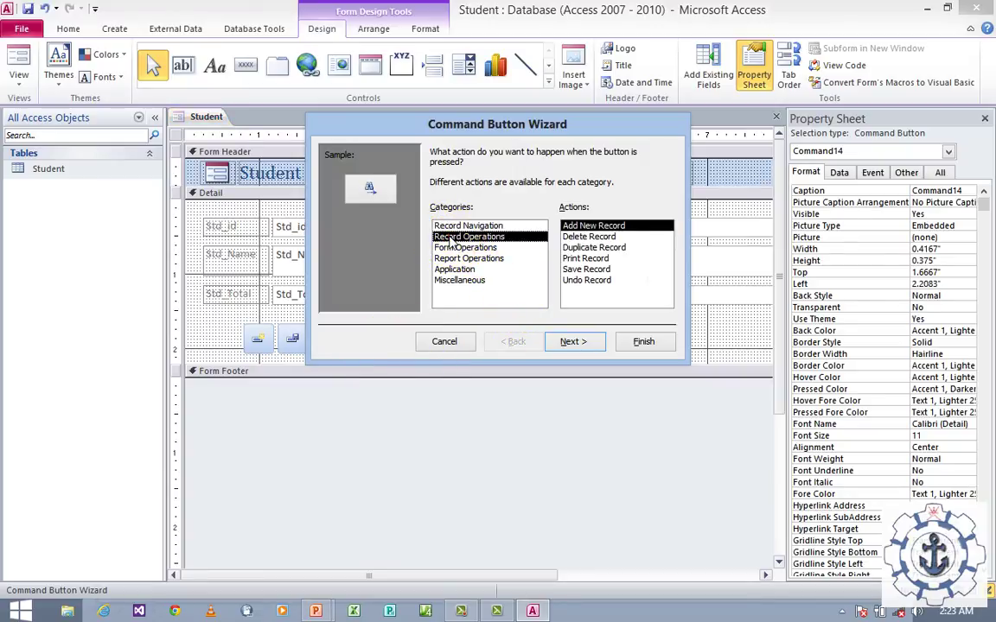
pyautogui.click(588, 236)
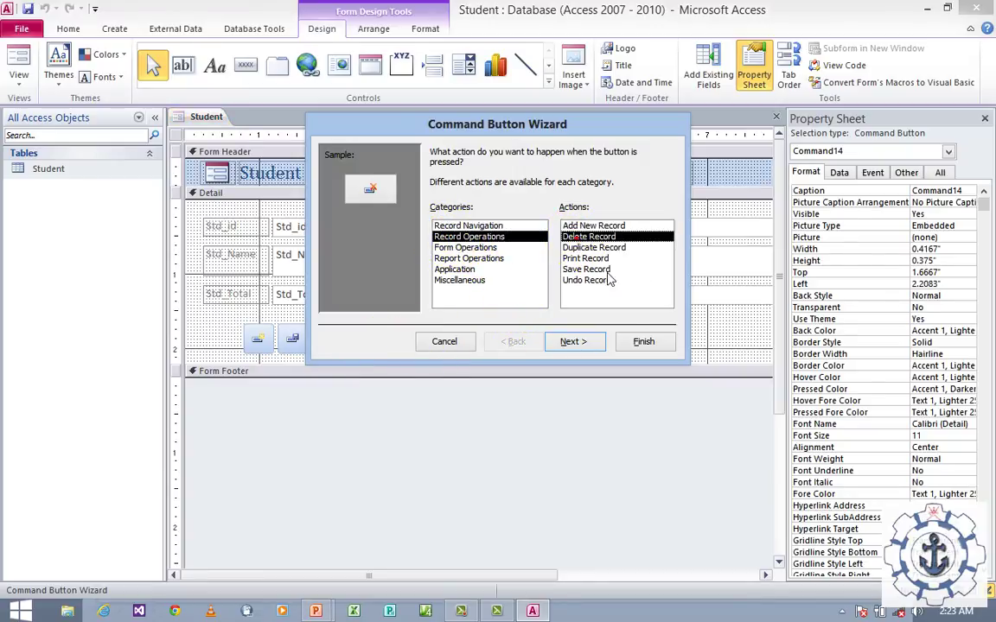
pyautogui.click(579, 341)
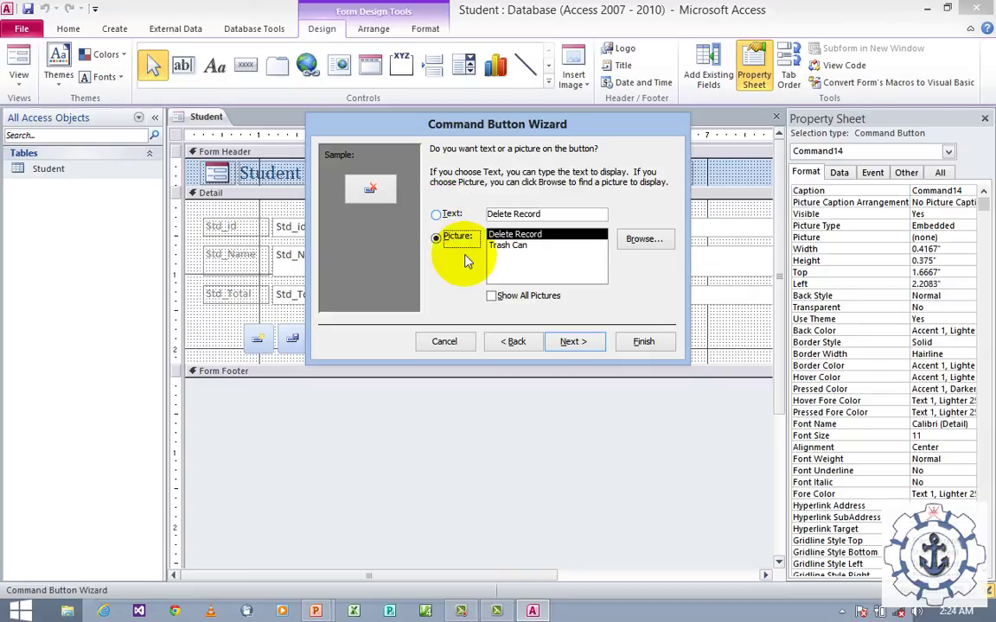
pyautogui.click(564, 341)
pyautogui.click(638, 343)
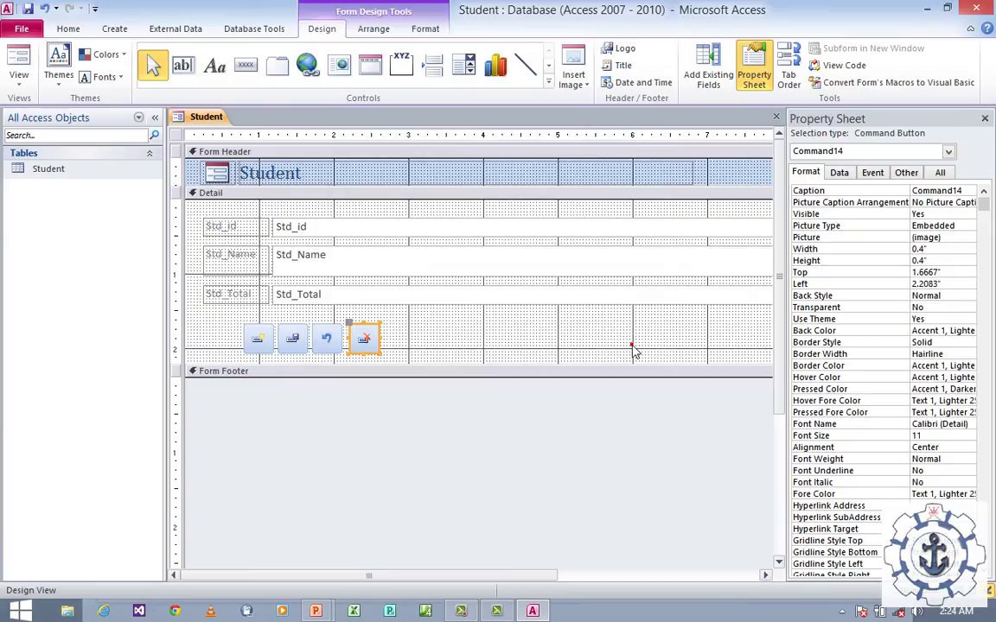
pyautogui.click(447, 336)
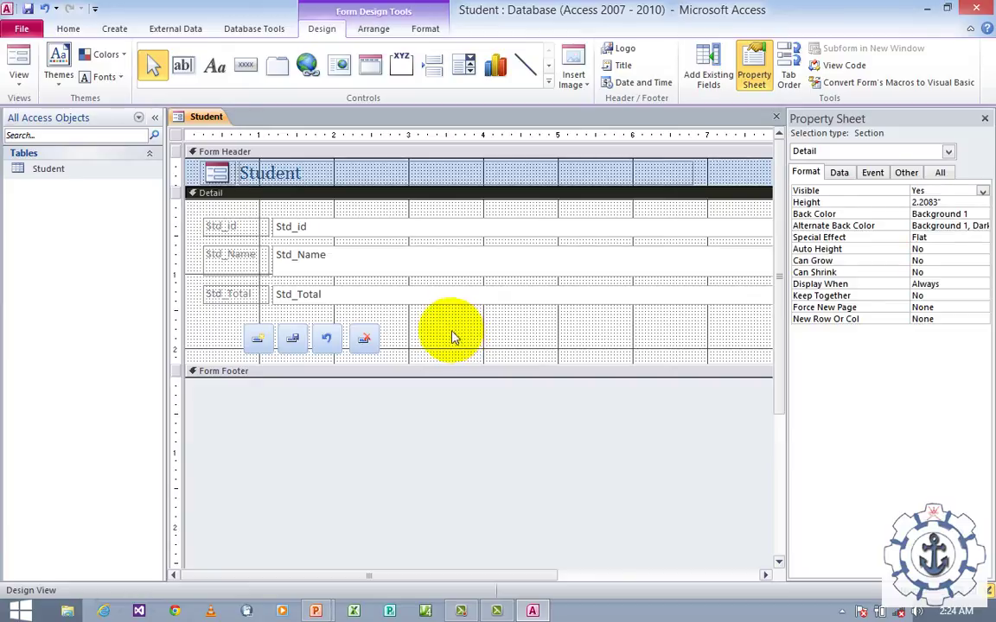
# - Add a Go To First Record navigation button with the Go To First picture, spaced apart from the Delete Record button at about 3.46 inches
pyautogui.click(247, 69)
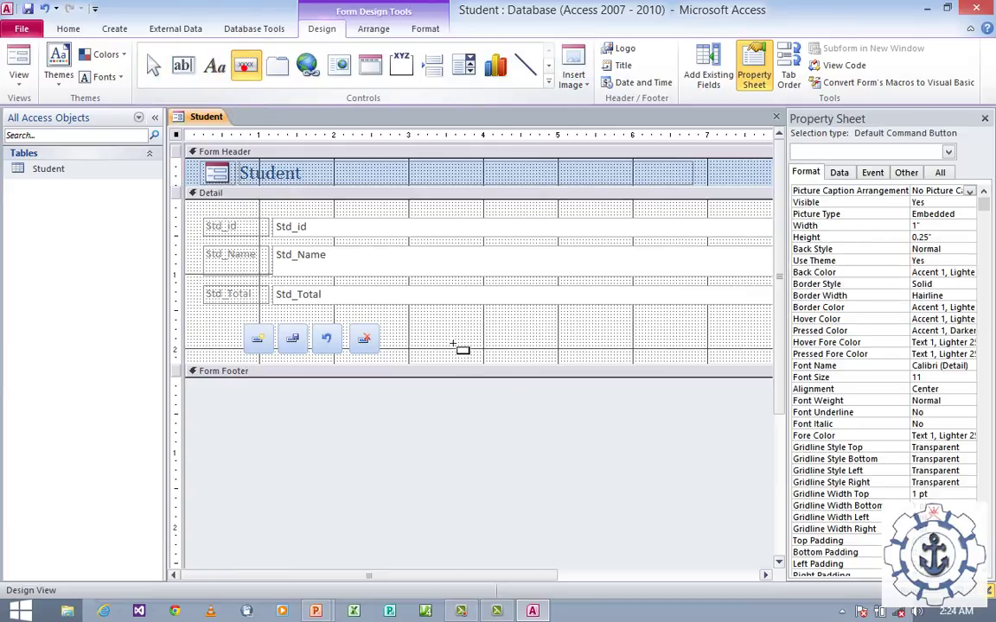
pyautogui.moveTo(443, 324); pyautogui.dragTo(480, 350)
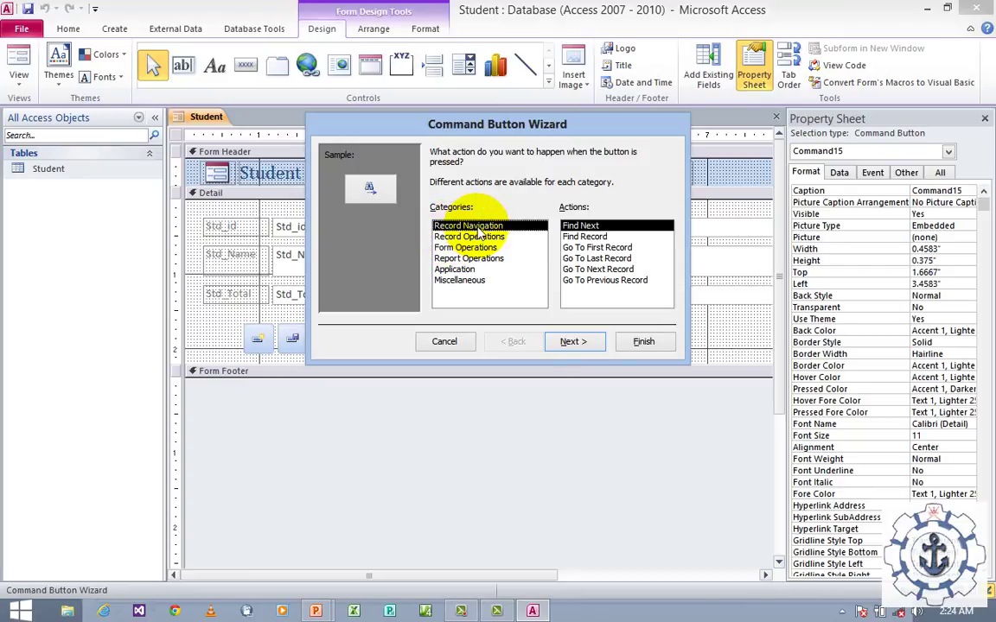
pyautogui.click(598, 248)
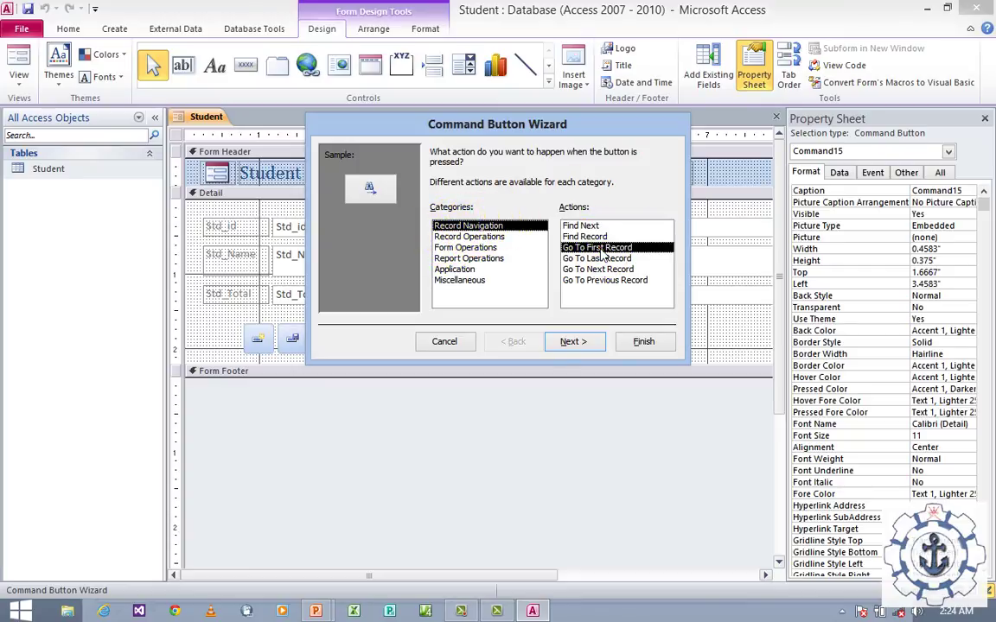
pyautogui.click(592, 343)
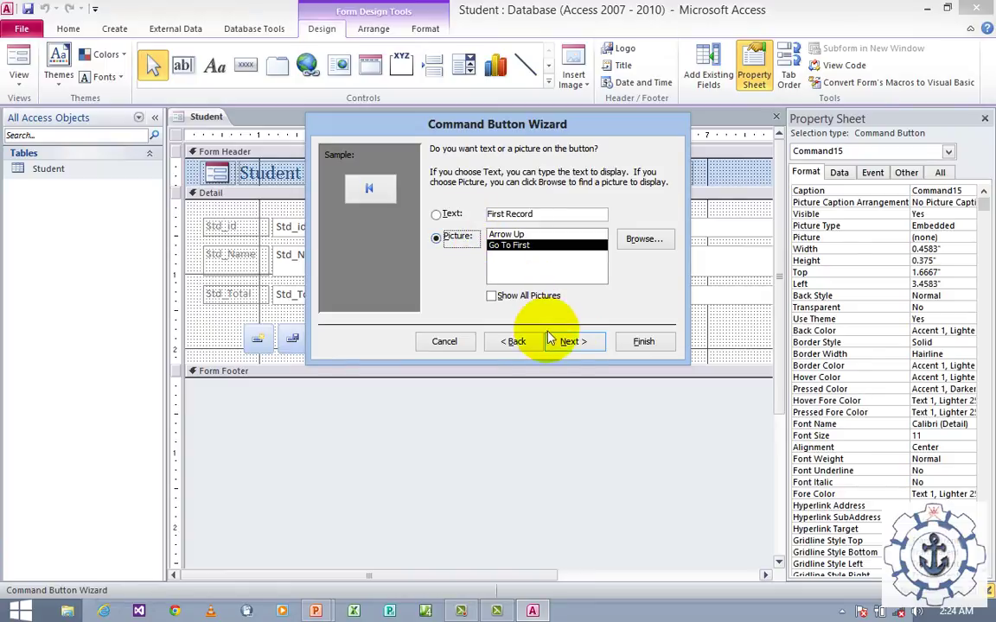
pyautogui.click(553, 341)
pyautogui.click(641, 342)
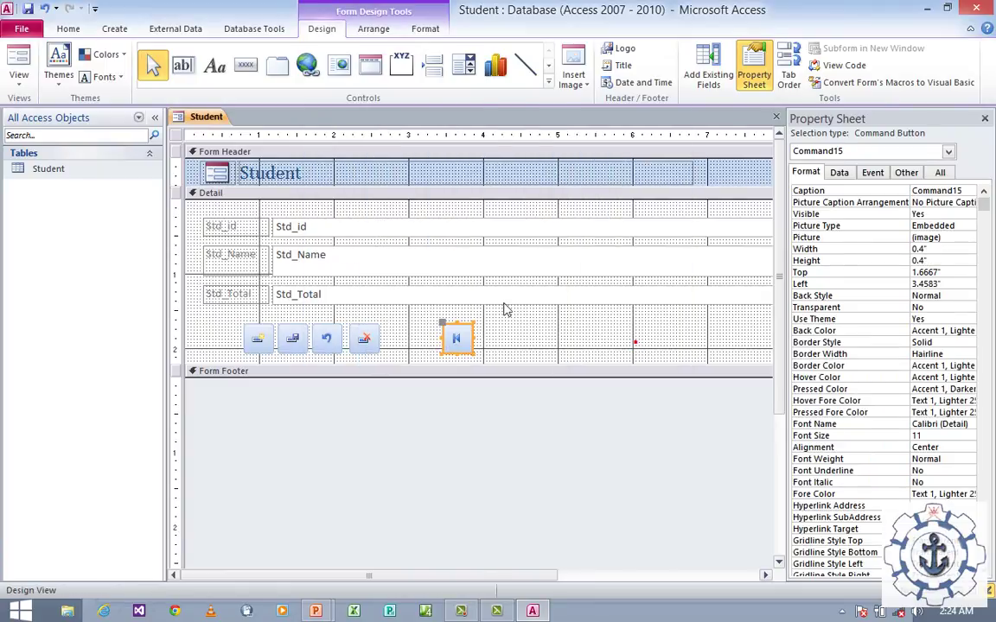
# - Add a command button directly beside the first-record button that performs Go To Last Record and shows the Go To Last picture
pyautogui.click(245, 67)
pyautogui.moveTo(474, 322); pyautogui.dragTo(514, 362)
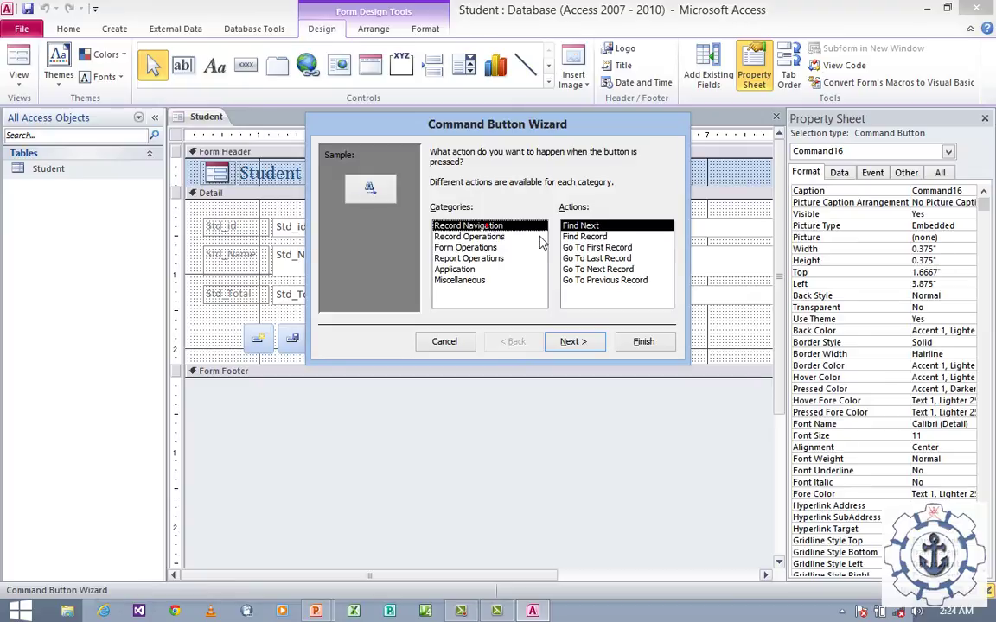
pyautogui.click(494, 225)
pyautogui.click(596, 260)
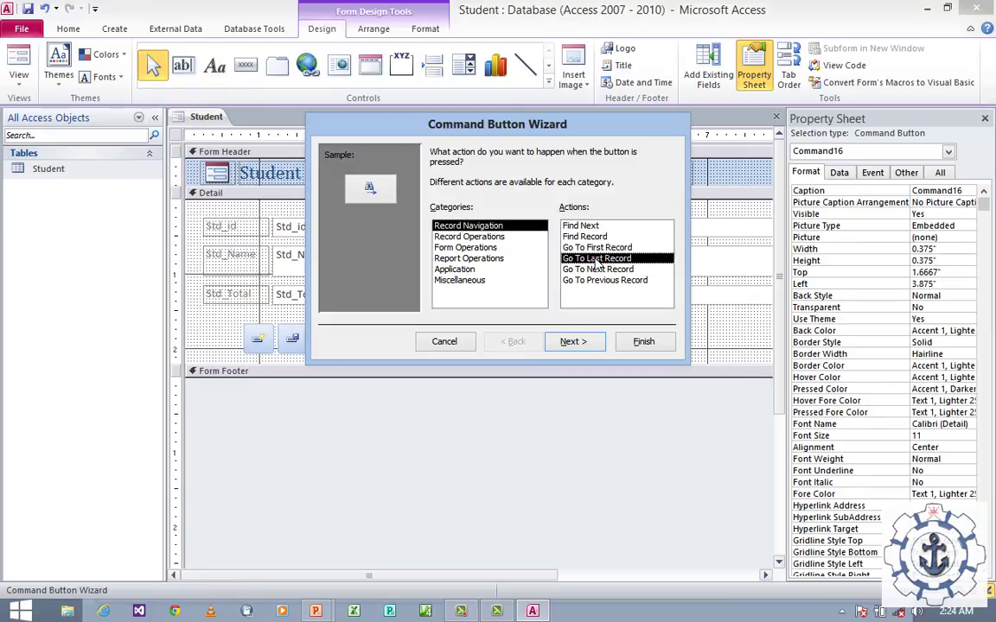
pyautogui.click(593, 345)
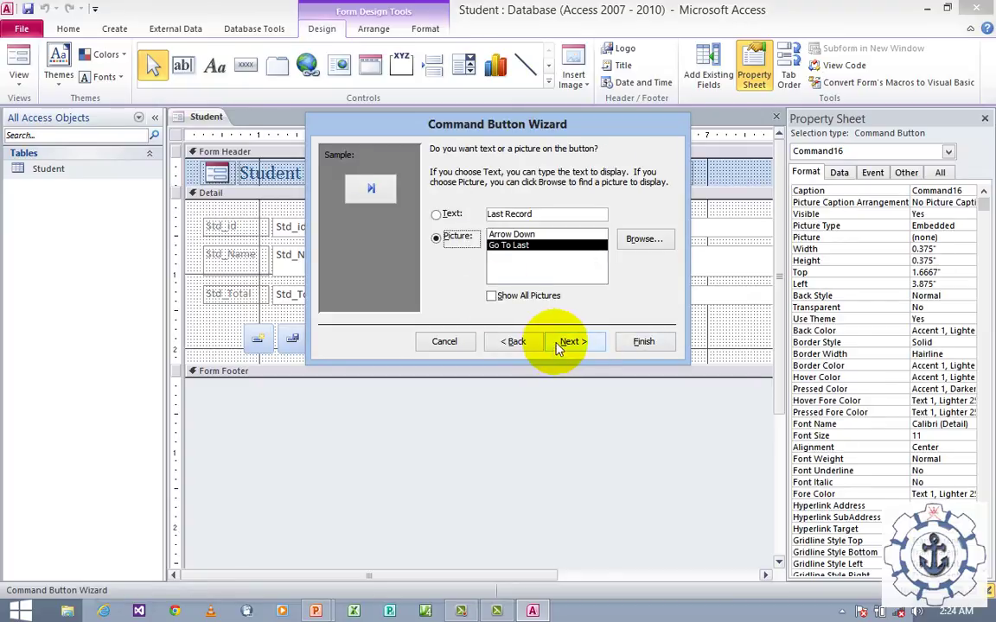
pyautogui.click(557, 344)
pyautogui.click(638, 343)
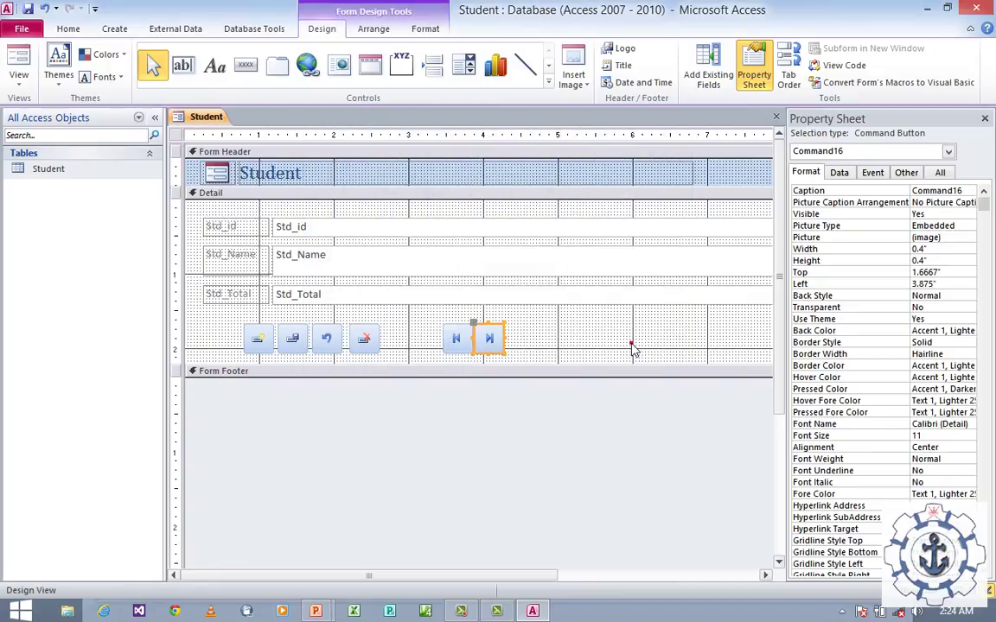
# - Add a command button beside the last-record button that performs Go To Next Record and shows the Go To Next picture
pyautogui.click(246, 67)
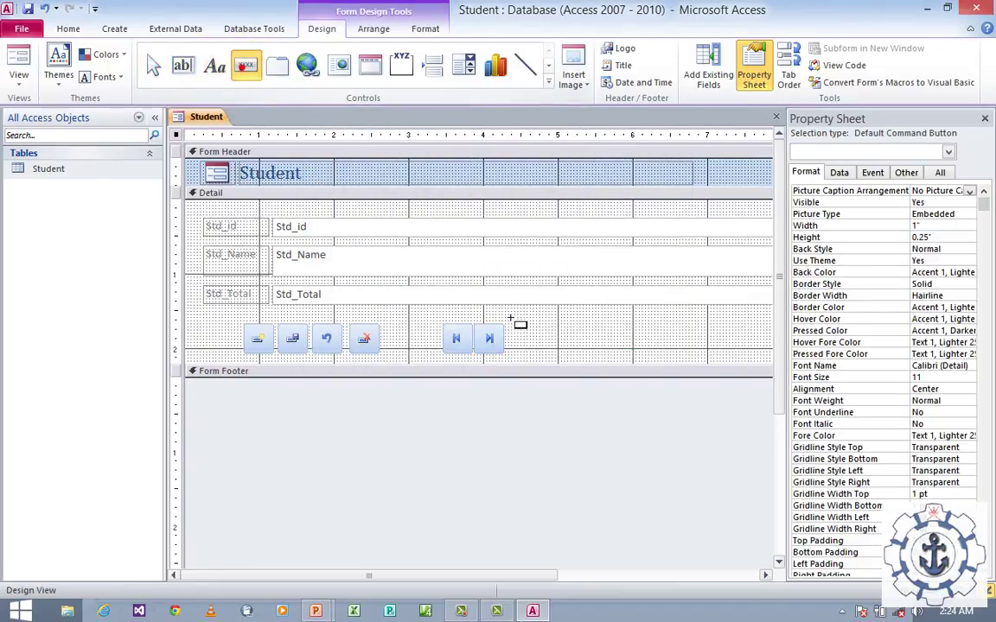
pyautogui.moveTo(509, 322); pyautogui.dragTo(540, 351)
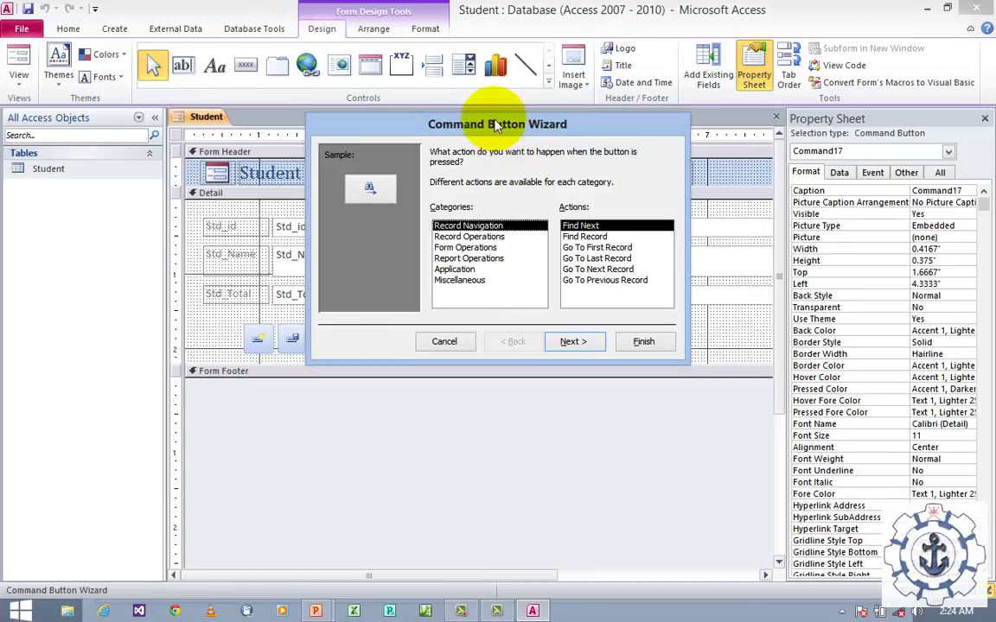
pyautogui.moveTo(458, 124); pyautogui.dragTo(462, 147)
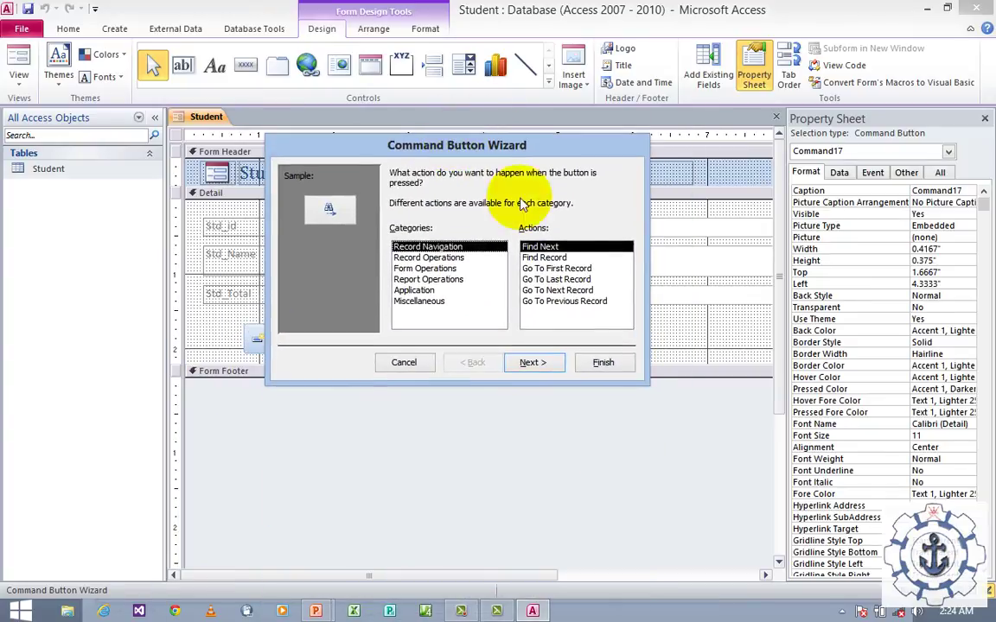
pyautogui.click(558, 291)
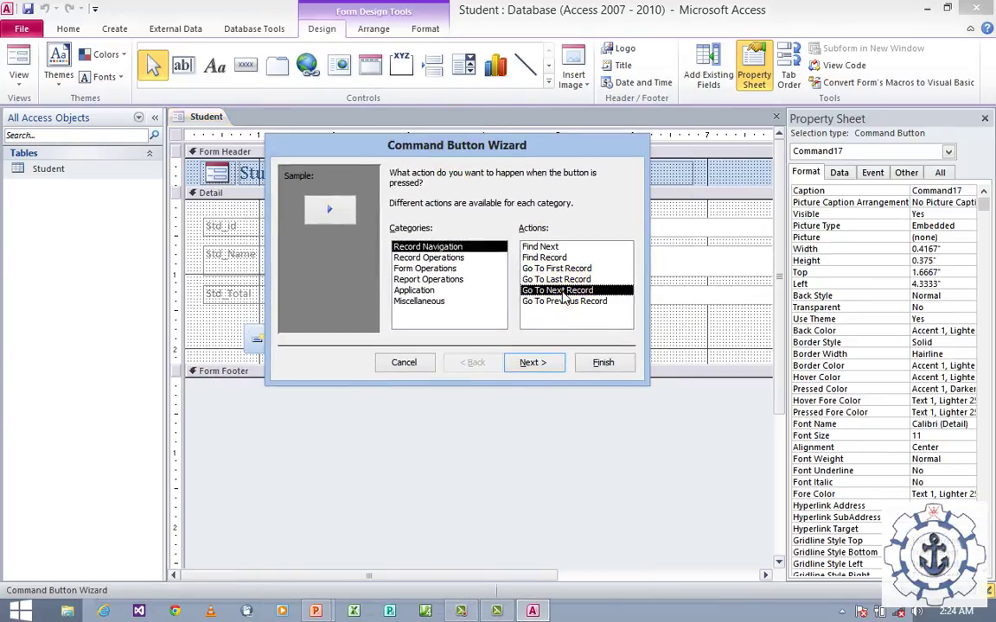
pyautogui.click(554, 364)
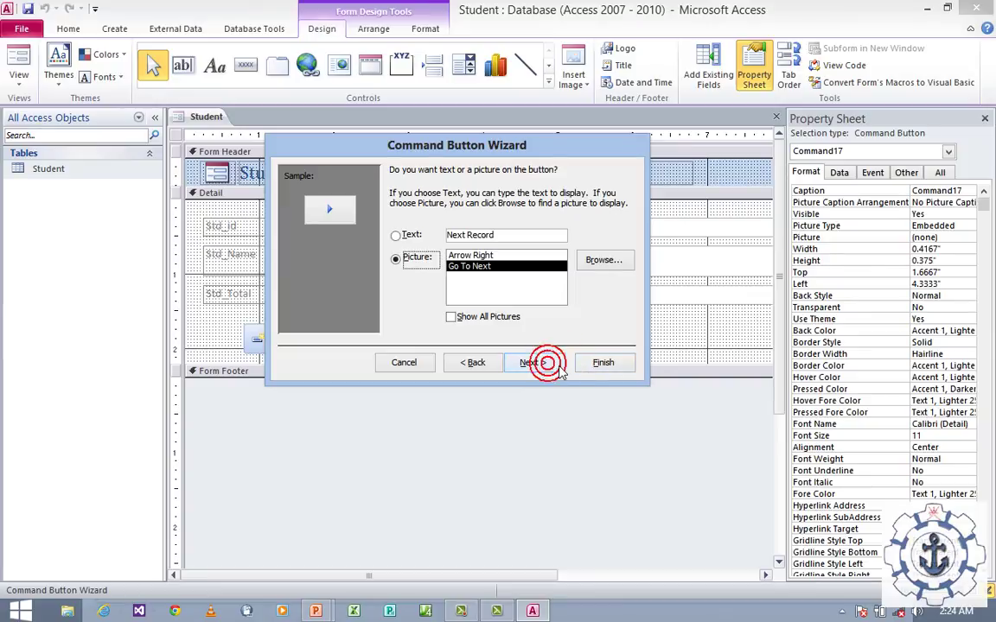
pyautogui.click(529, 362)
pyautogui.click(596, 364)
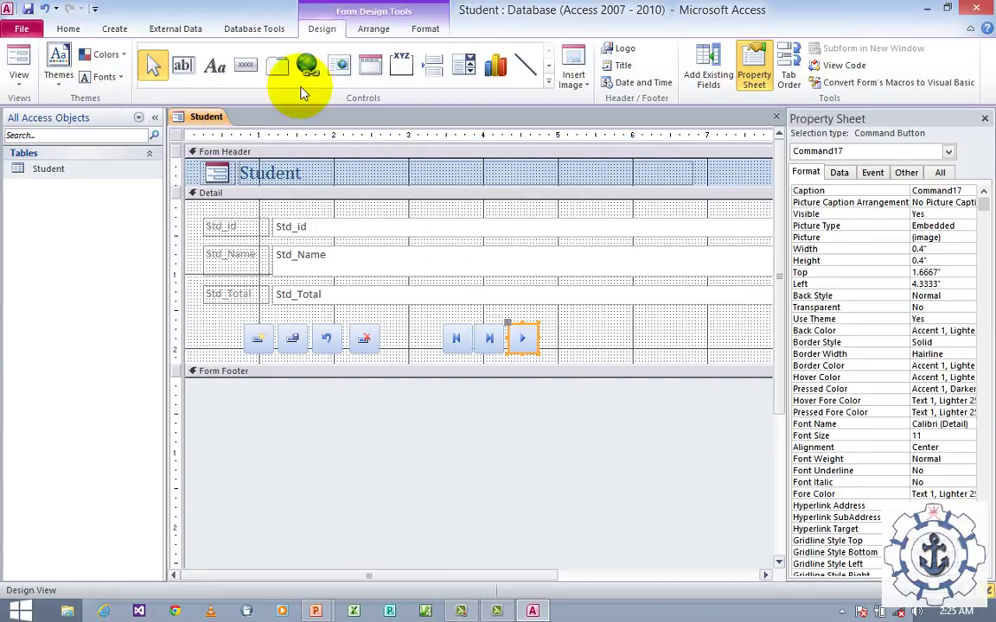
# - Add a command button beside the next-record button that performs Go To Previous Record and shows the Go To Previous picture
pyautogui.click(247, 72)
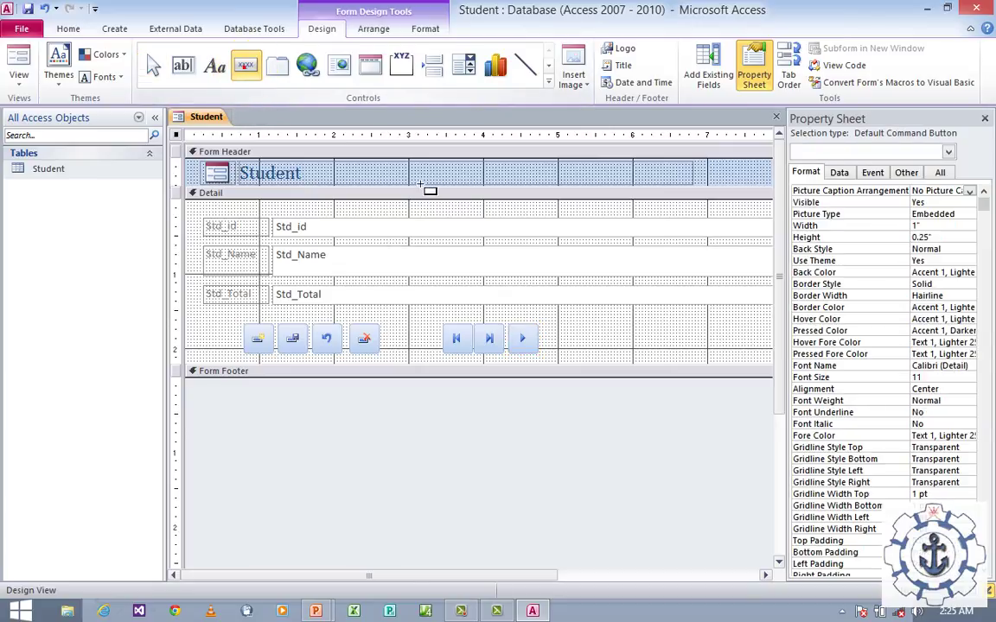
pyautogui.moveTo(542, 324); pyautogui.dragTo(582, 363)
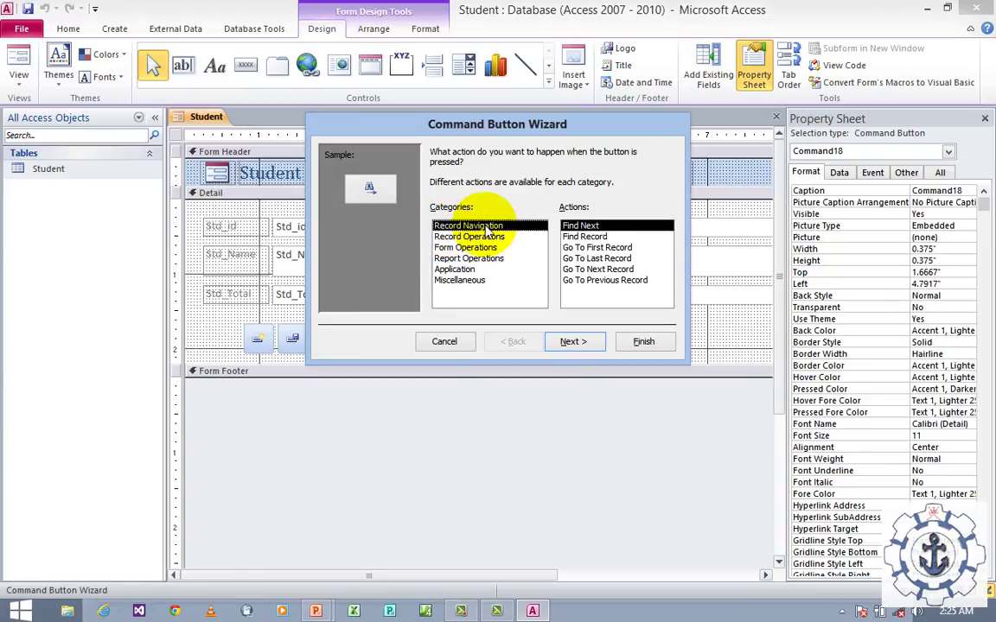
pyautogui.click(588, 280)
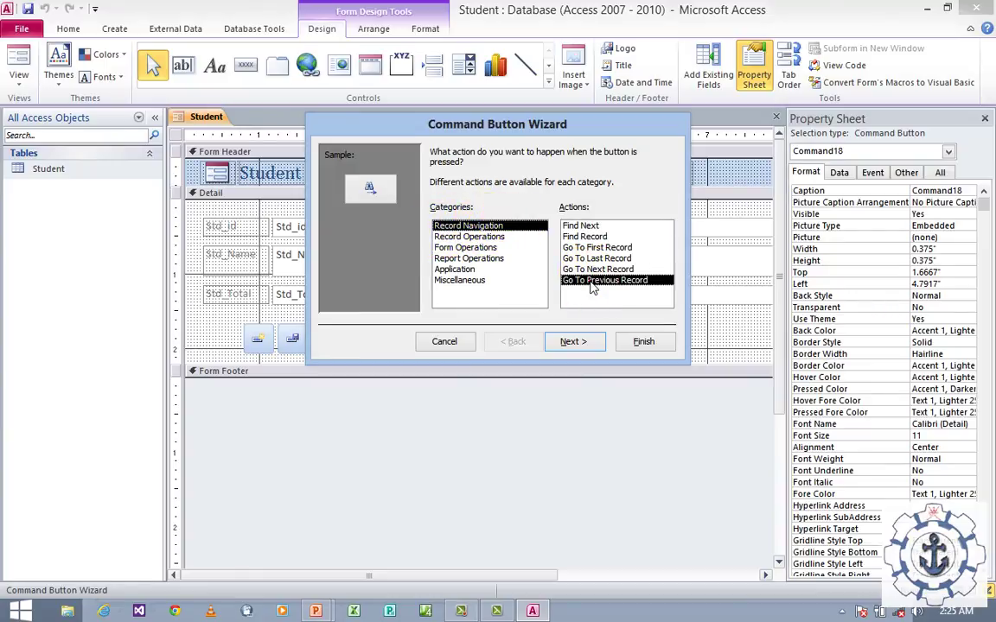
pyautogui.click(571, 343)
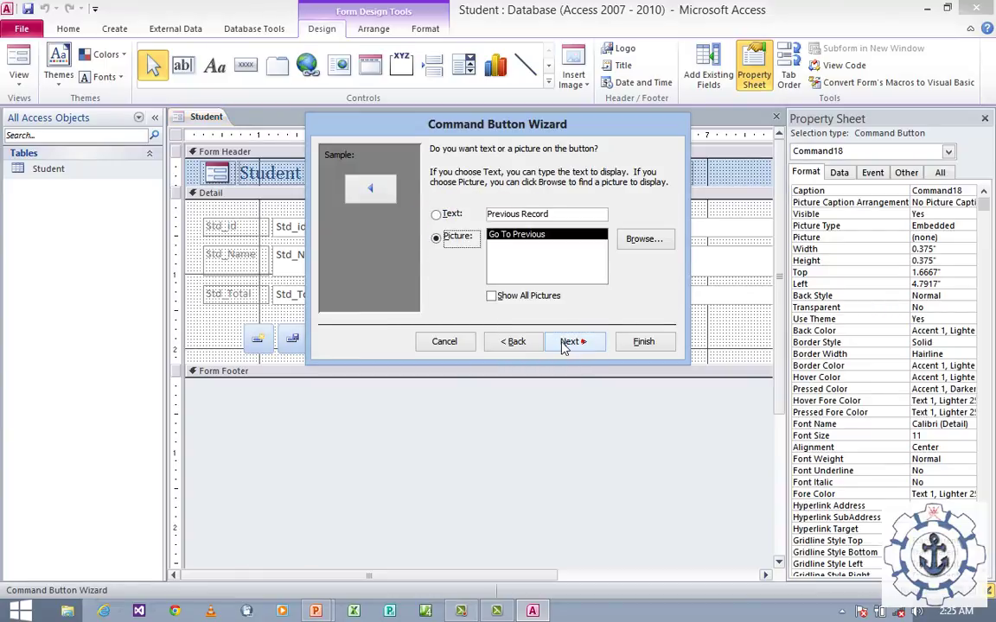
pyautogui.click(574, 342)
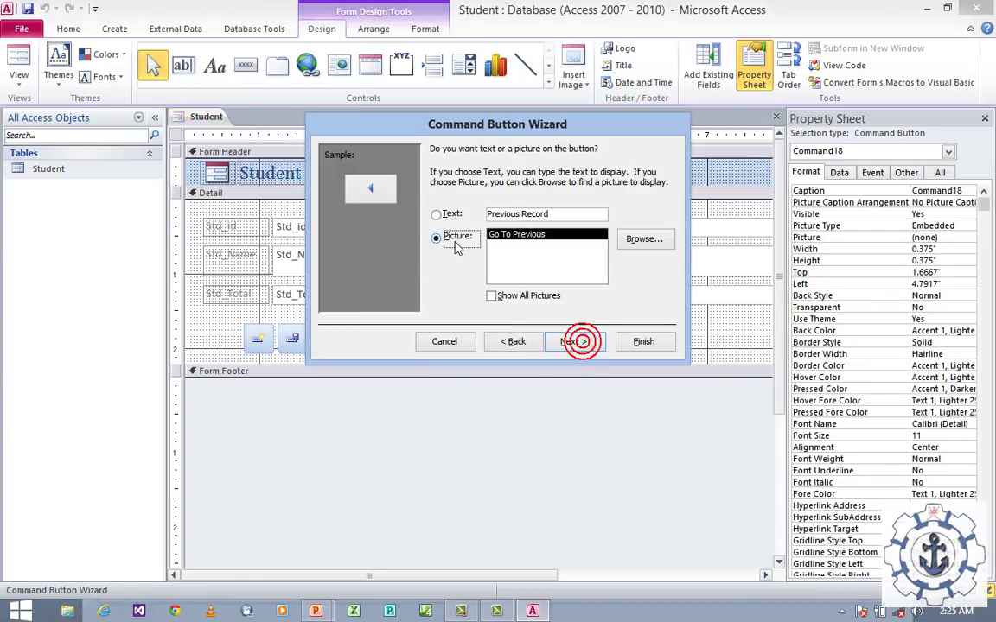
pyautogui.click(639, 346)
pyautogui.click(635, 335)
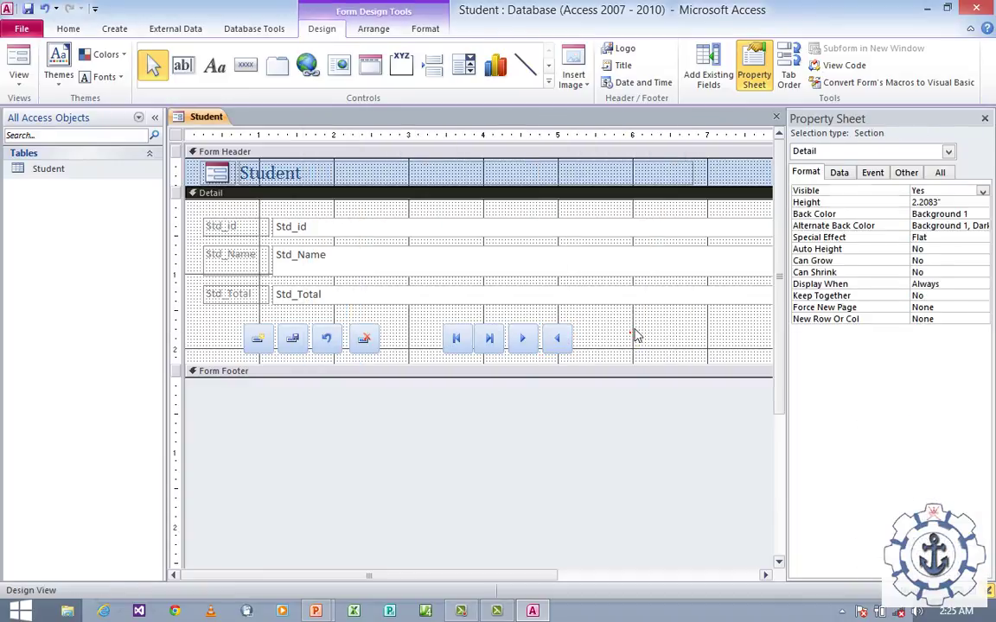
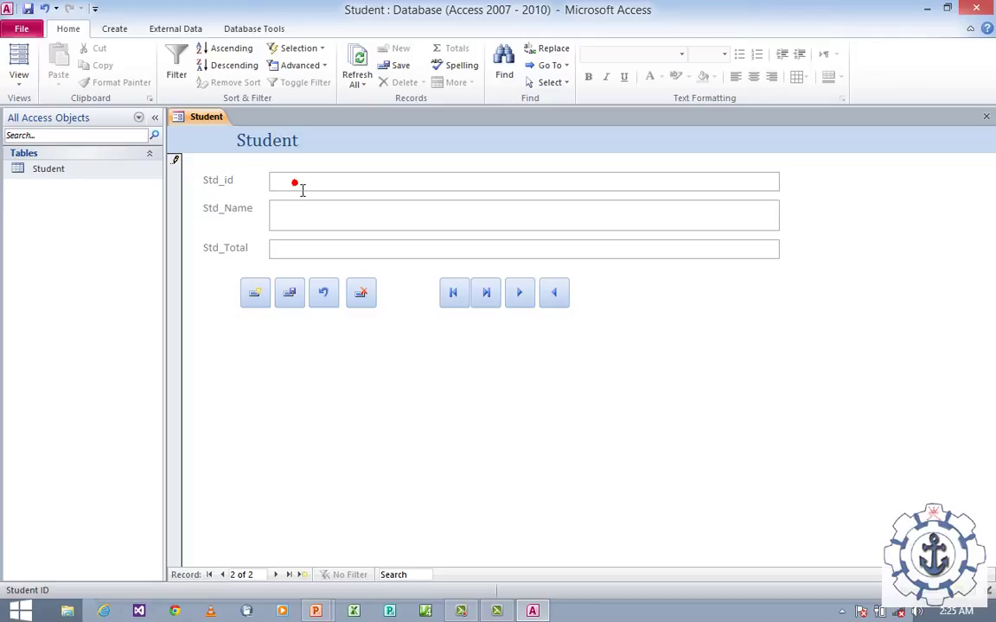
# - Fill in the blank record with Std_id 2, Std_Name BBB and Std_Total 102, and save it
pyautogui.write('2')
pyautogui.click(303, 210)
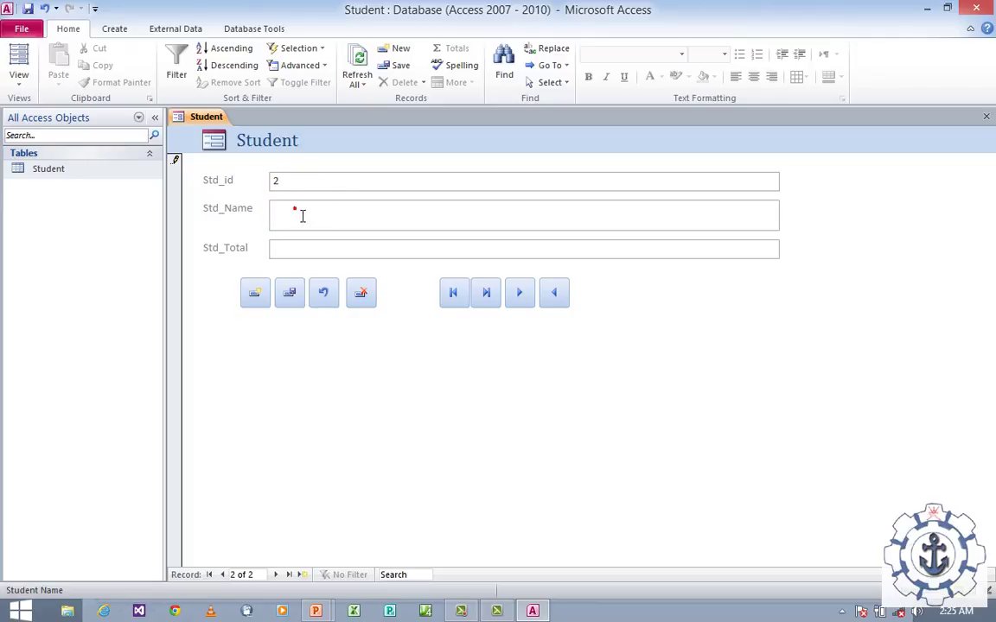
pyautogui.write('BBB')
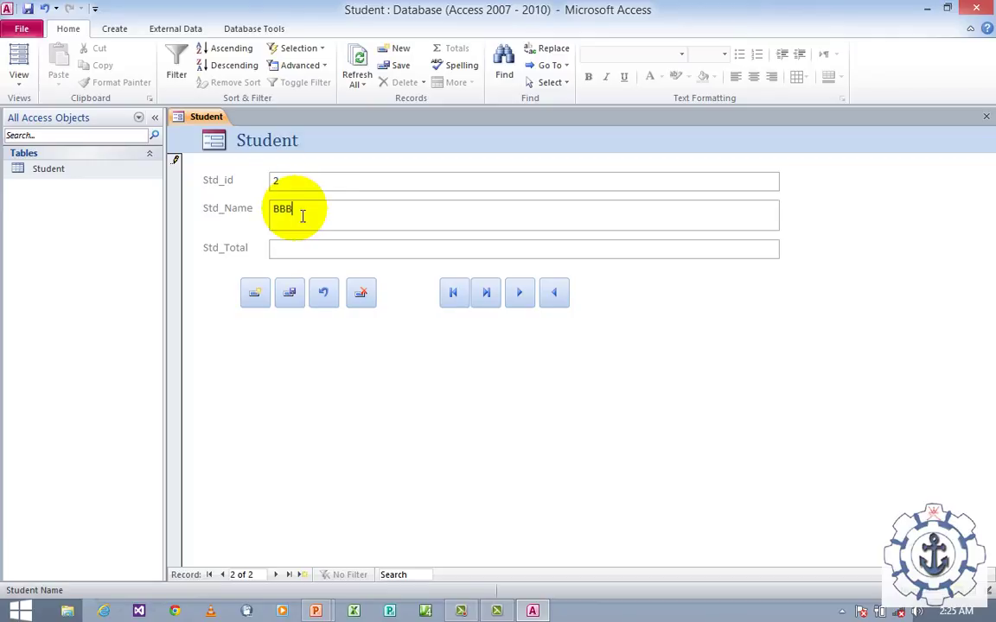
pyautogui.click(321, 249)
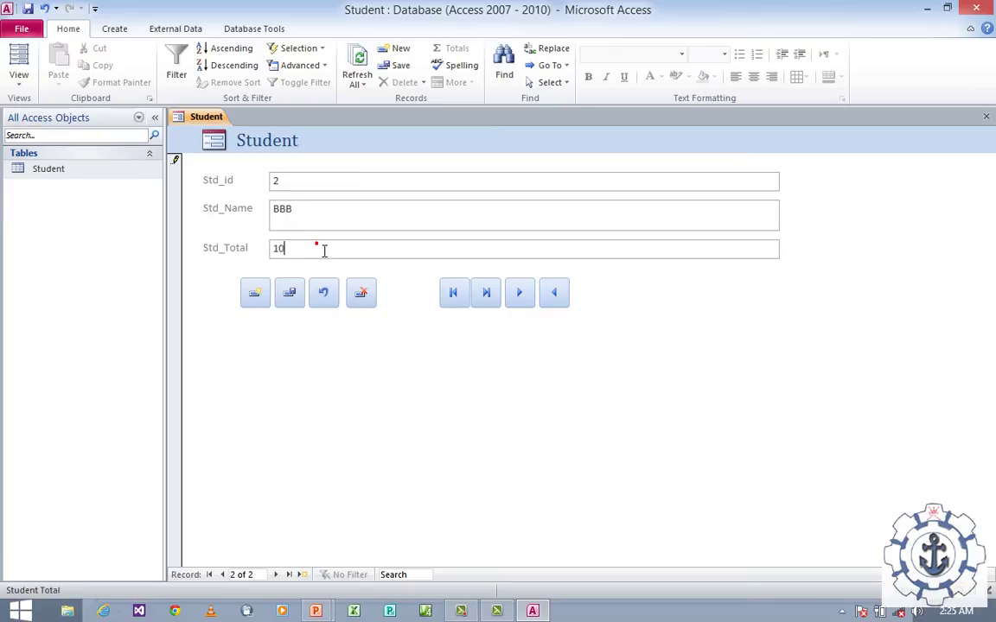
pyautogui.write('102')
pyautogui.click(290, 298)
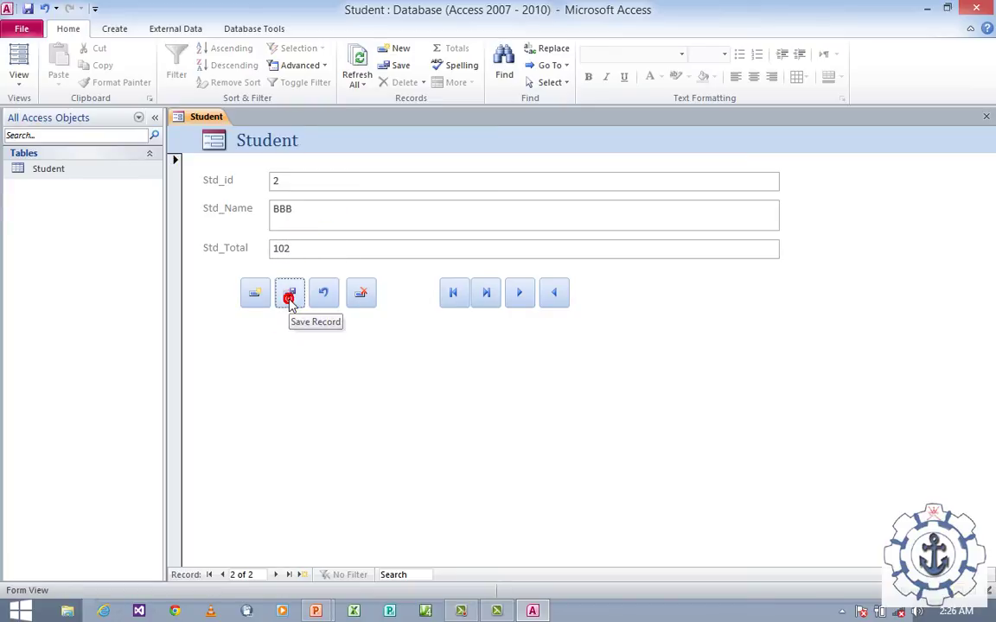
# - Add a new record with Std_id 3, Std_Name CCC and Std_Total 103, and save it
pyautogui.click(254, 295)
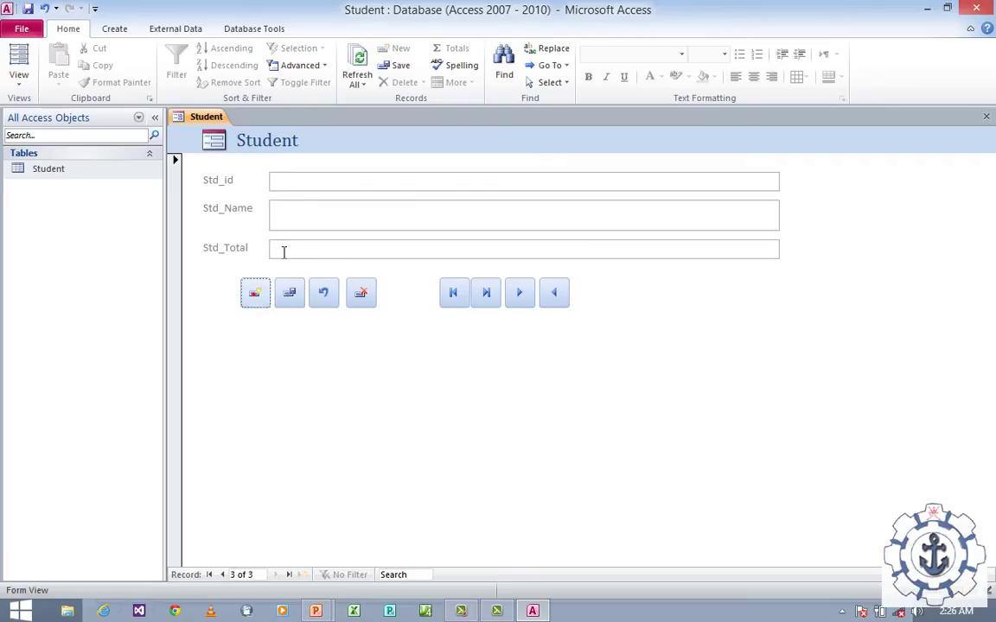
pyautogui.click(301, 181)
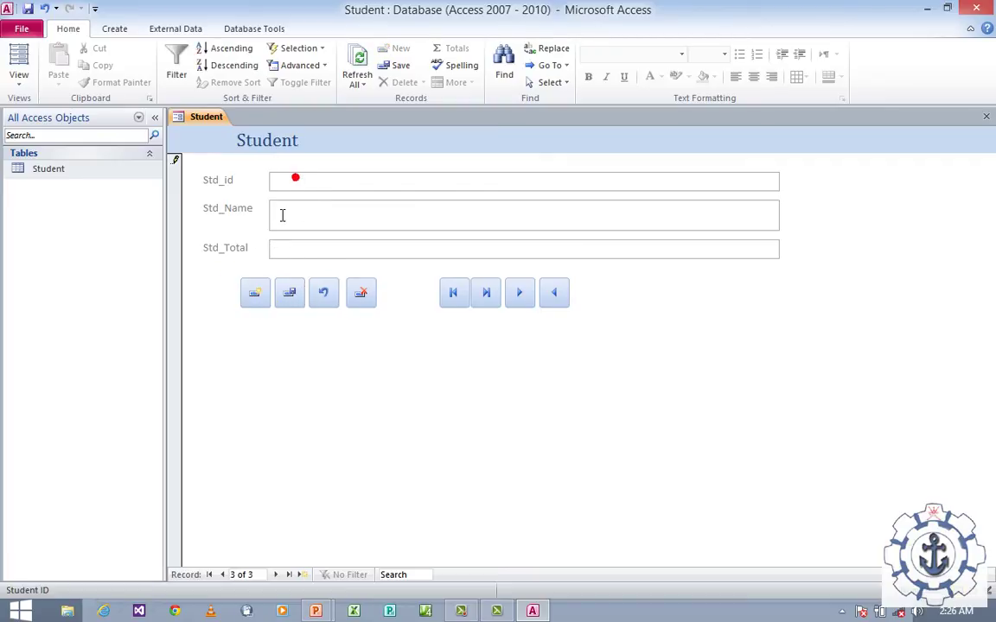
pyautogui.click(288, 222)
pyautogui.click(288, 223)
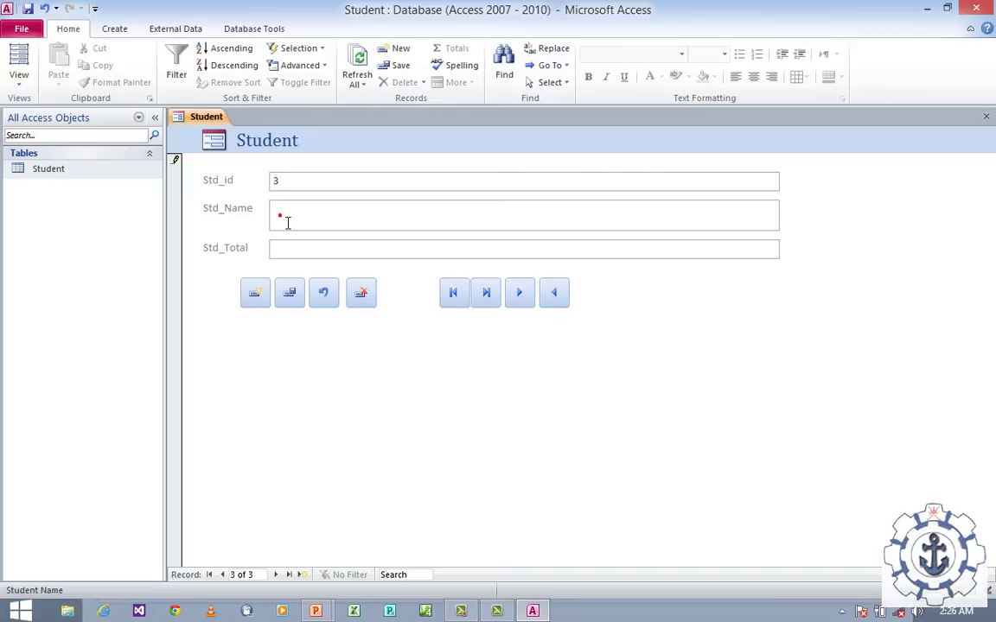
pyautogui.write('CCC')
pyautogui.click(294, 250)
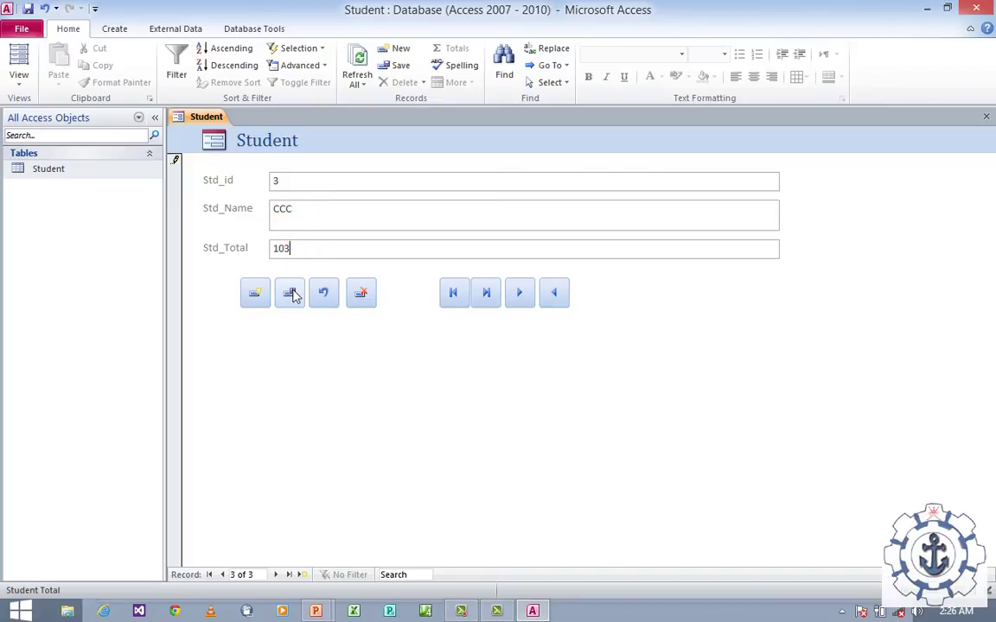
pyautogui.click(290, 293)
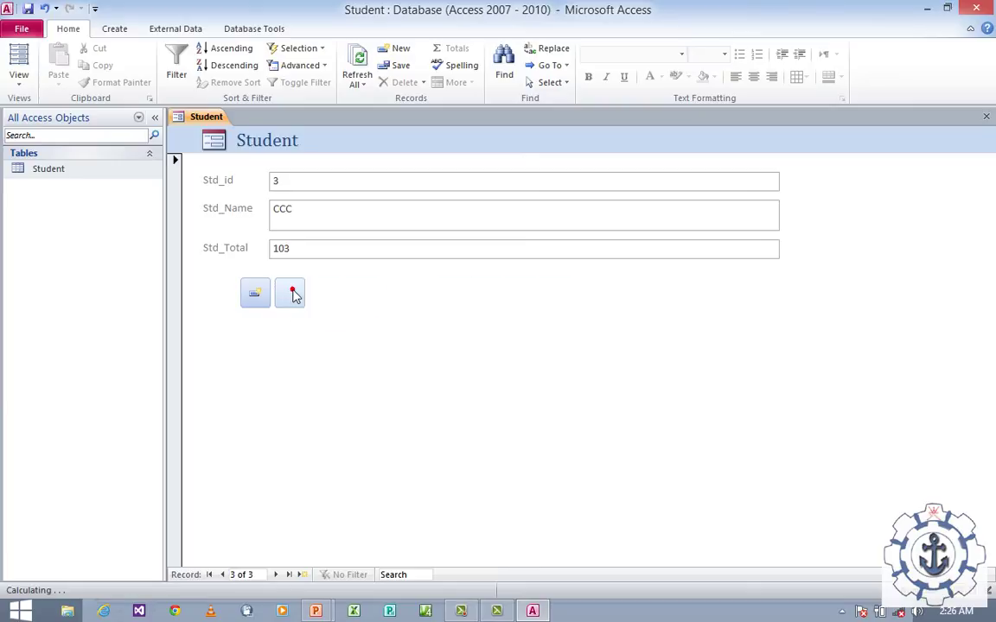
pyautogui.click(291, 293)
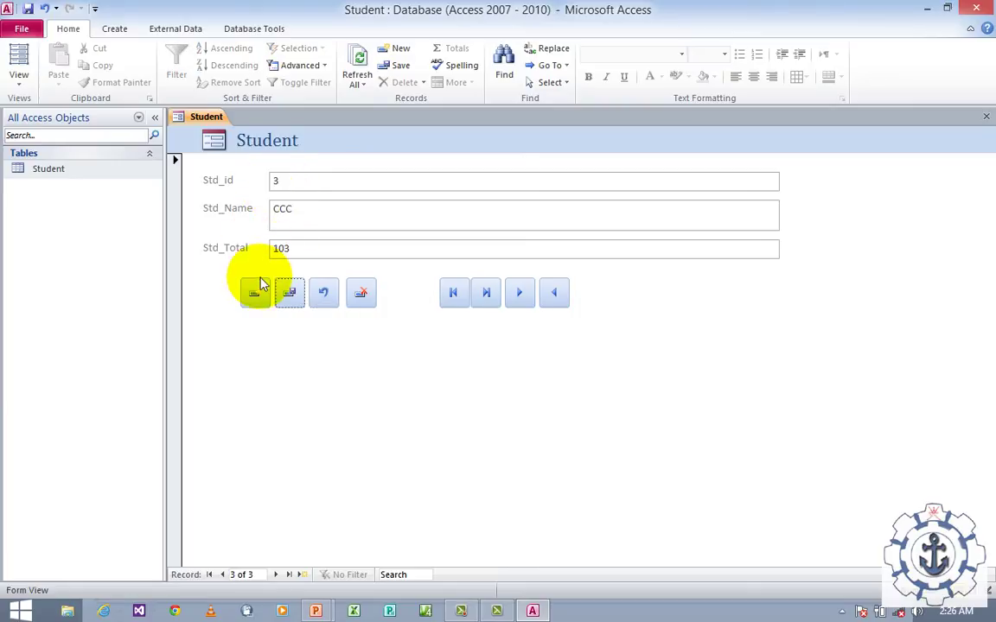
# - Add a new record with Std_id 4, Std_Name DDD and Std_Total 104, and save it
pyautogui.click(254, 292)
pyautogui.click(298, 187)
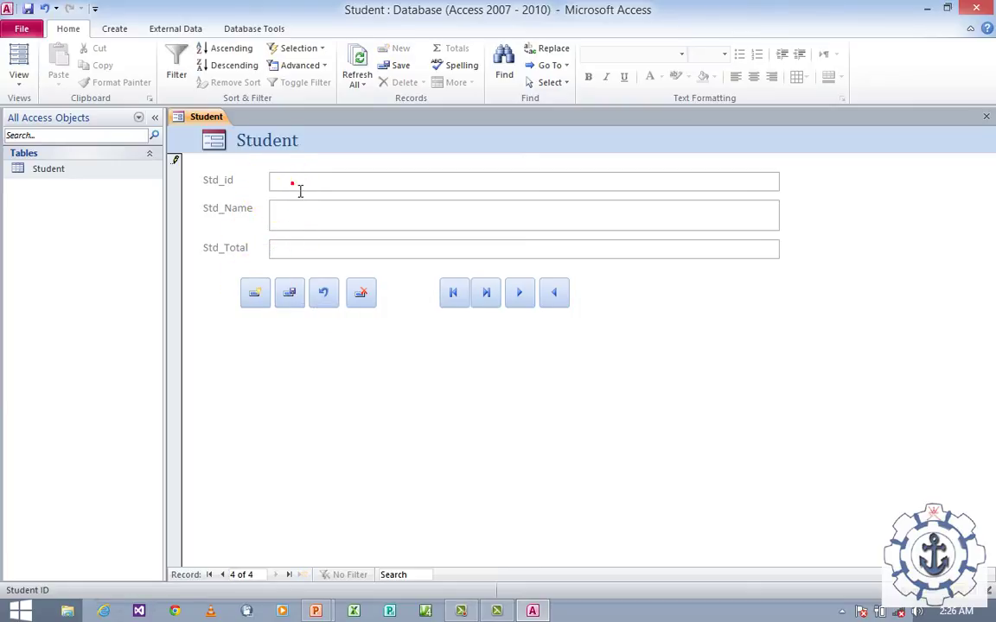
pyautogui.write('4')
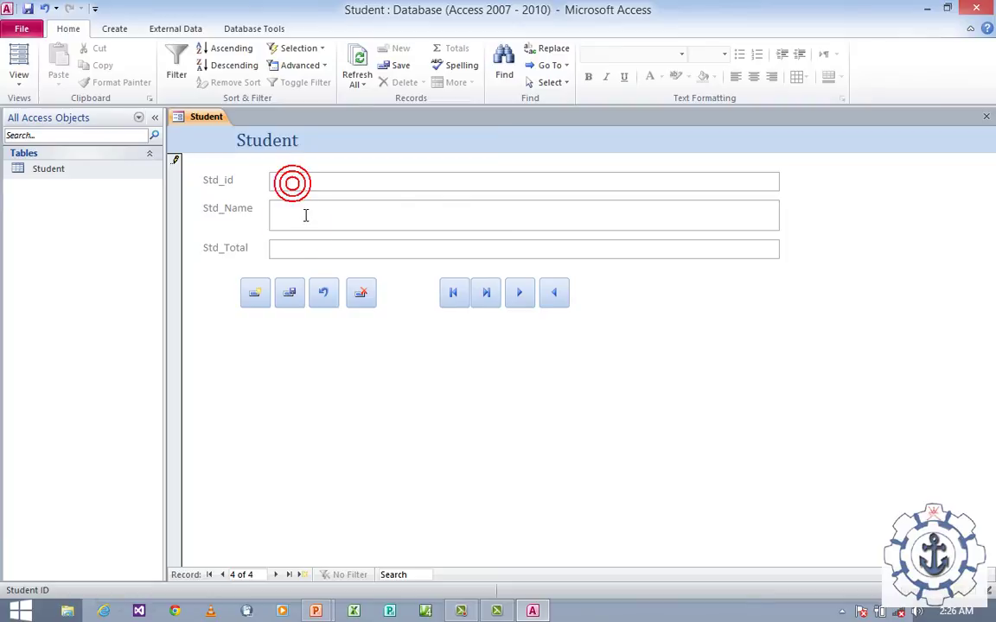
pyautogui.click(301, 223)
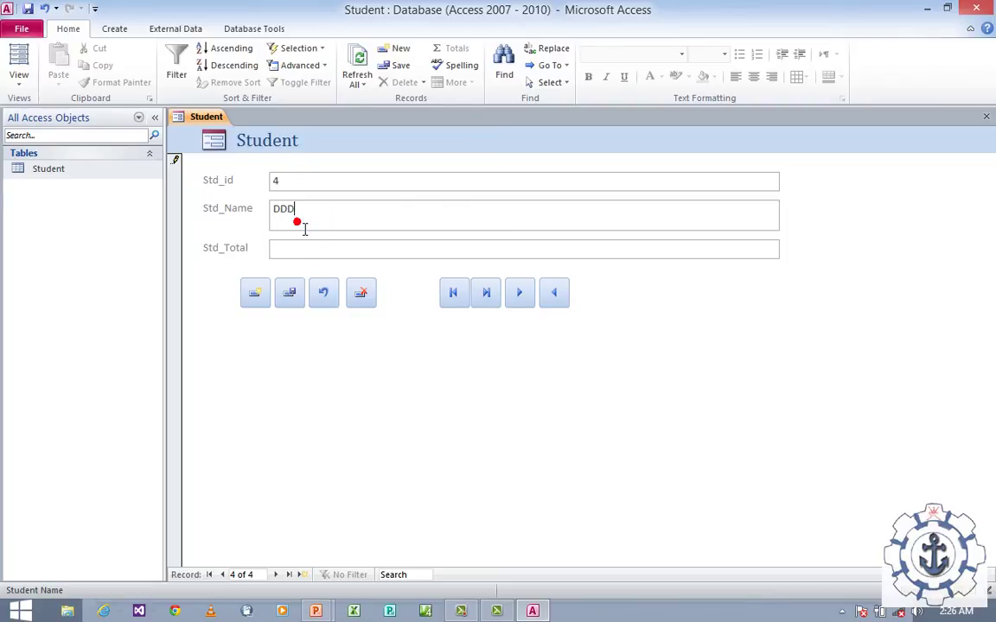
pyautogui.click(299, 252)
pyautogui.write('104')
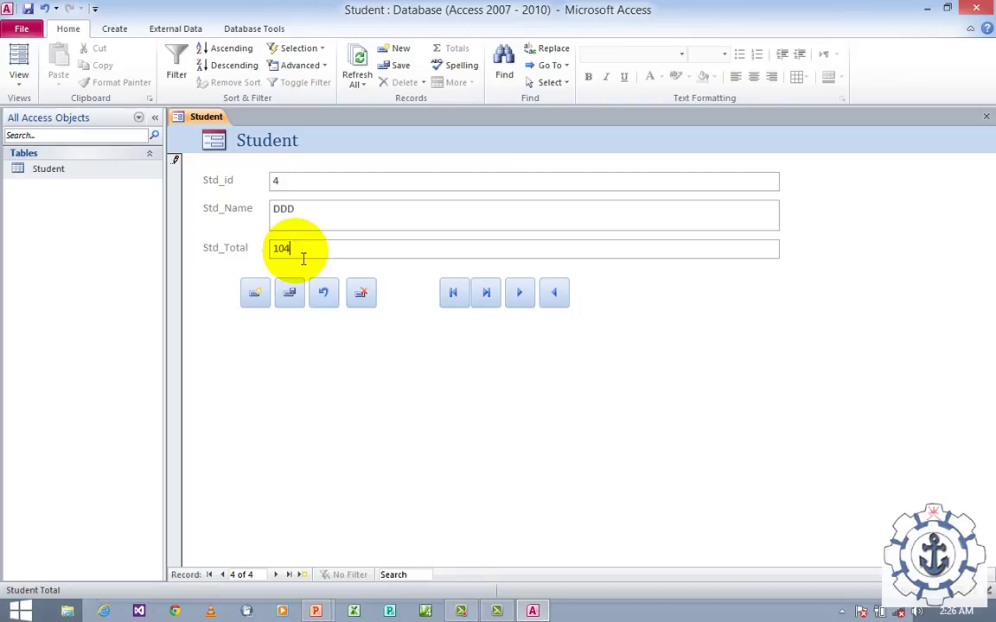
pyautogui.click(291, 296)
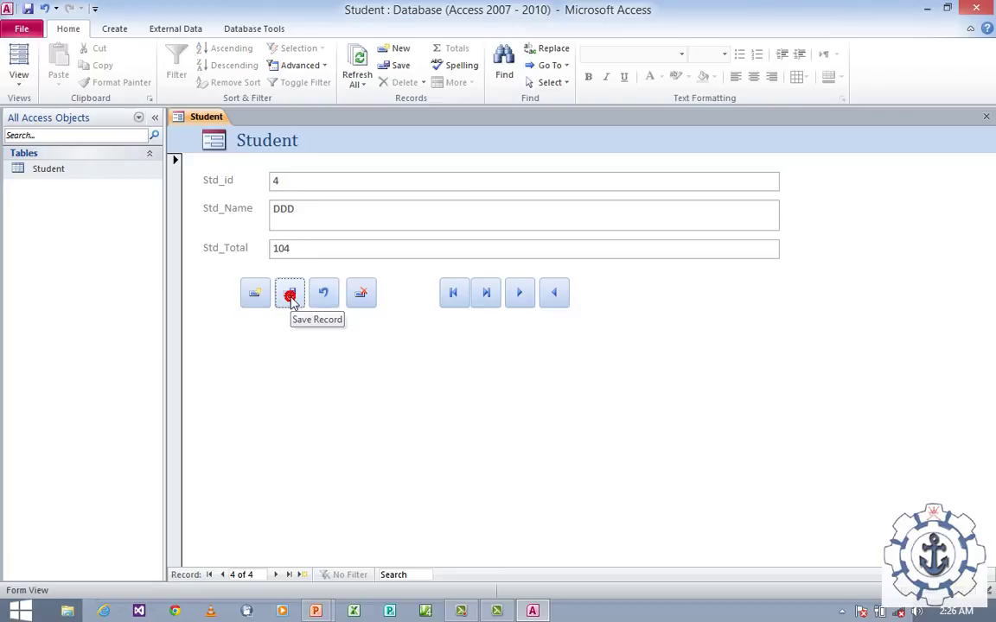
pyautogui.click(290, 296)
# - Try Undo Record on the saved Std_id 4 record, then delete that record
pyautogui.click(328, 301)
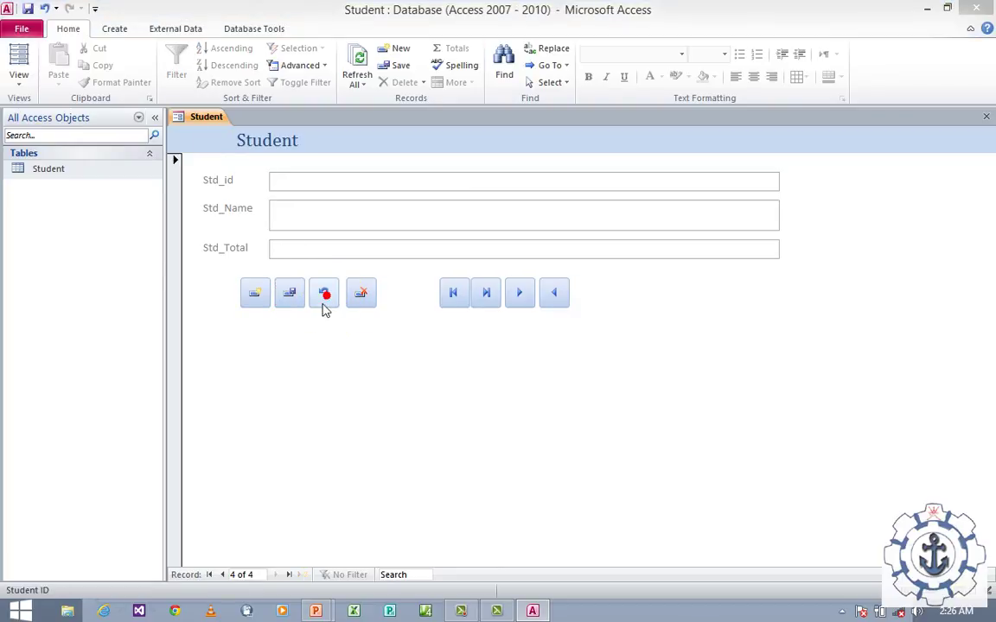
pyautogui.click(361, 293)
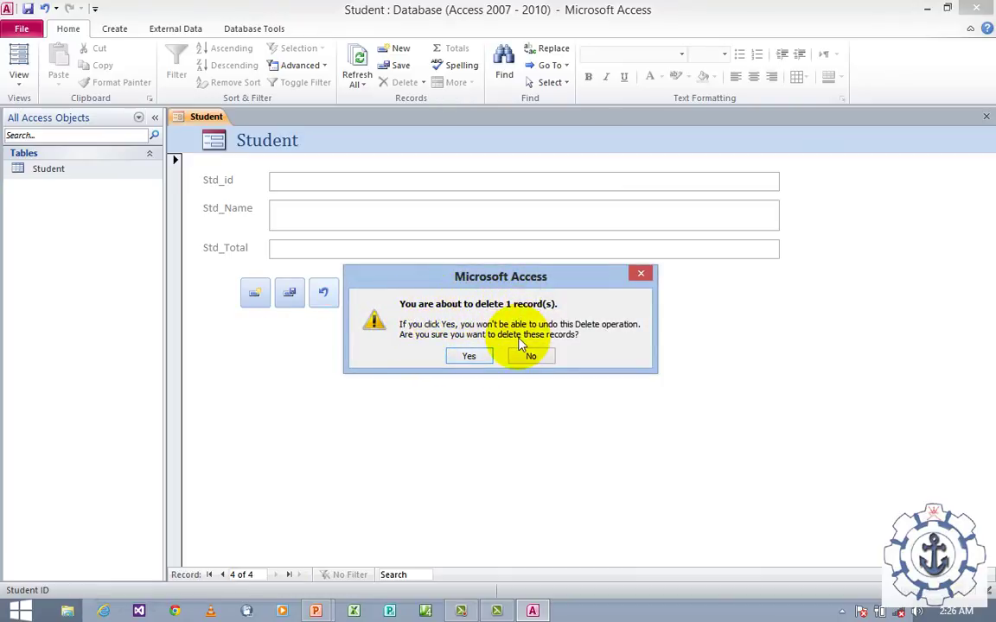
pyautogui.click(467, 358)
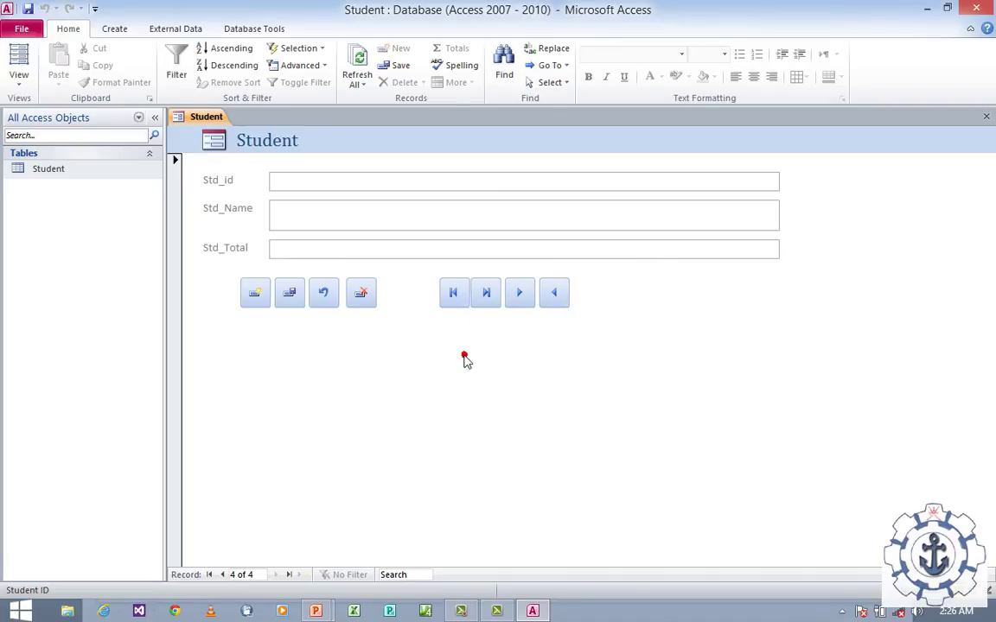
# - Test the form's record navigation by going to the first and last records and stepping forward from the first one
pyautogui.click(456, 295)
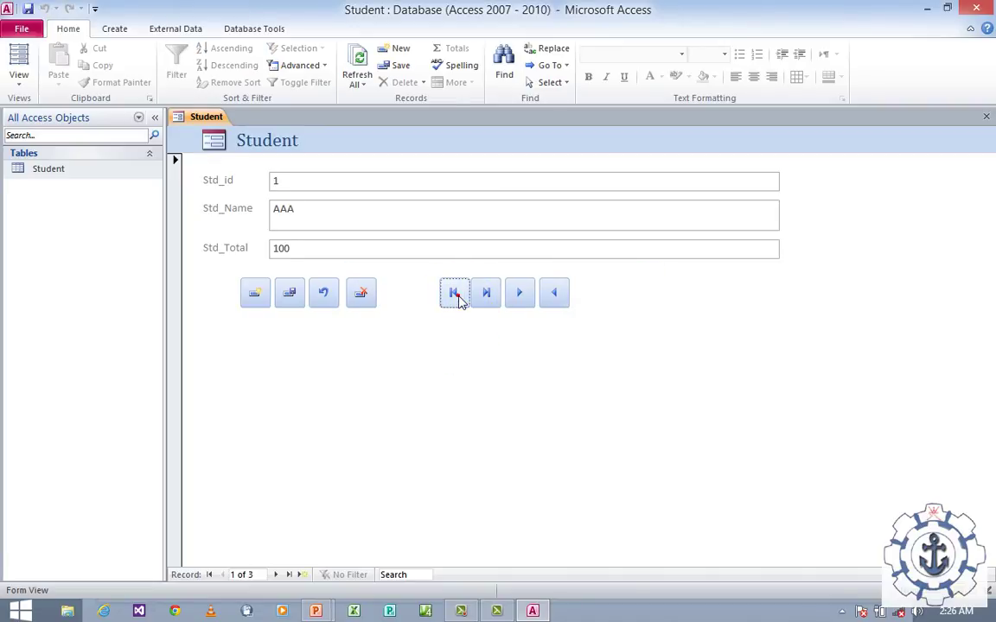
pyautogui.click(554, 294)
pyautogui.click(500, 247)
pyautogui.click(489, 294)
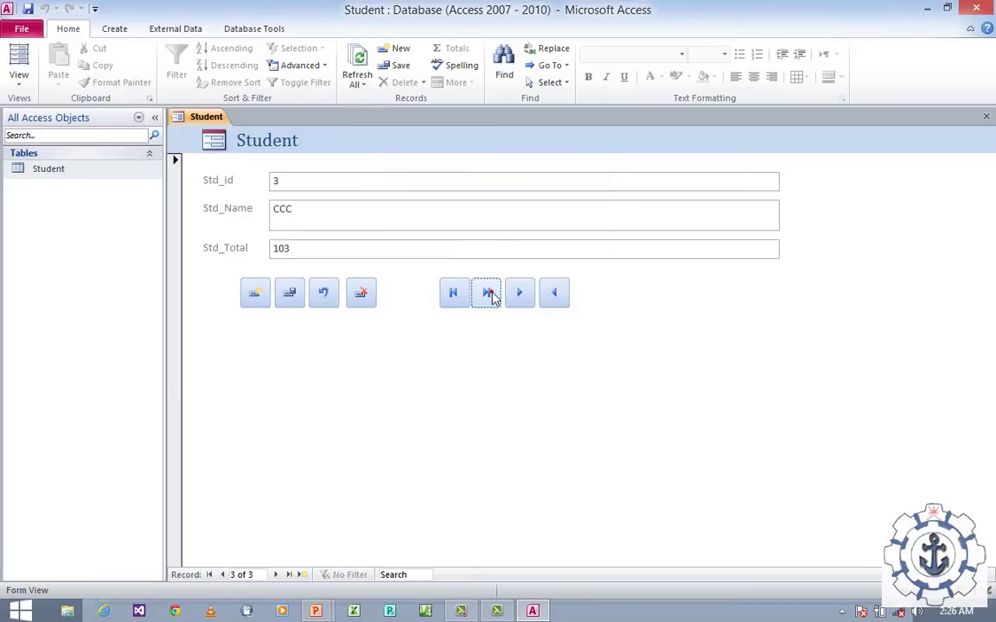
pyautogui.click(448, 294)
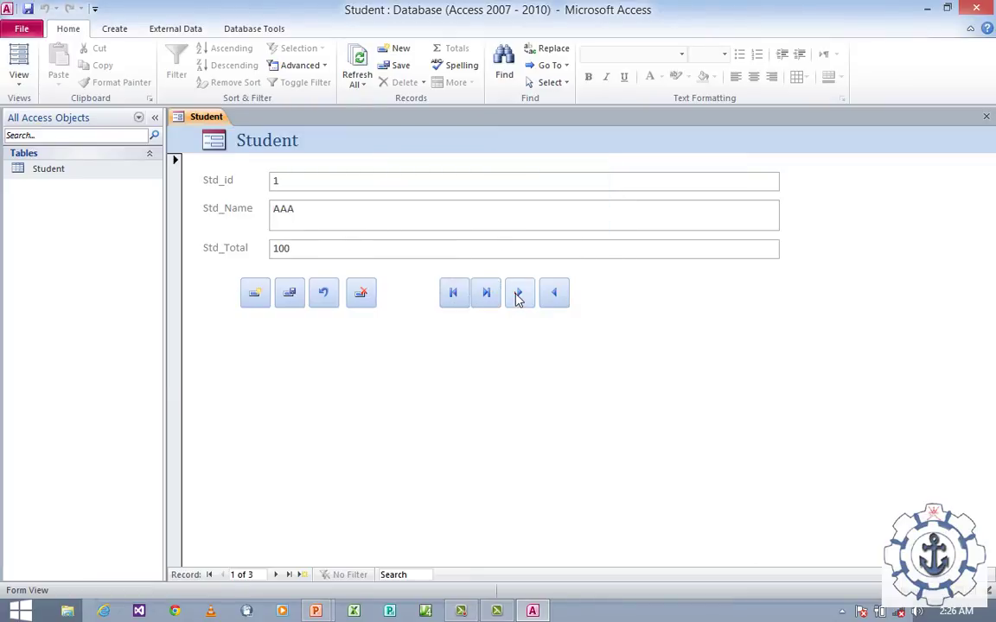
pyautogui.click(518, 295)
pyautogui.click(519, 295)
pyautogui.click(518, 295)
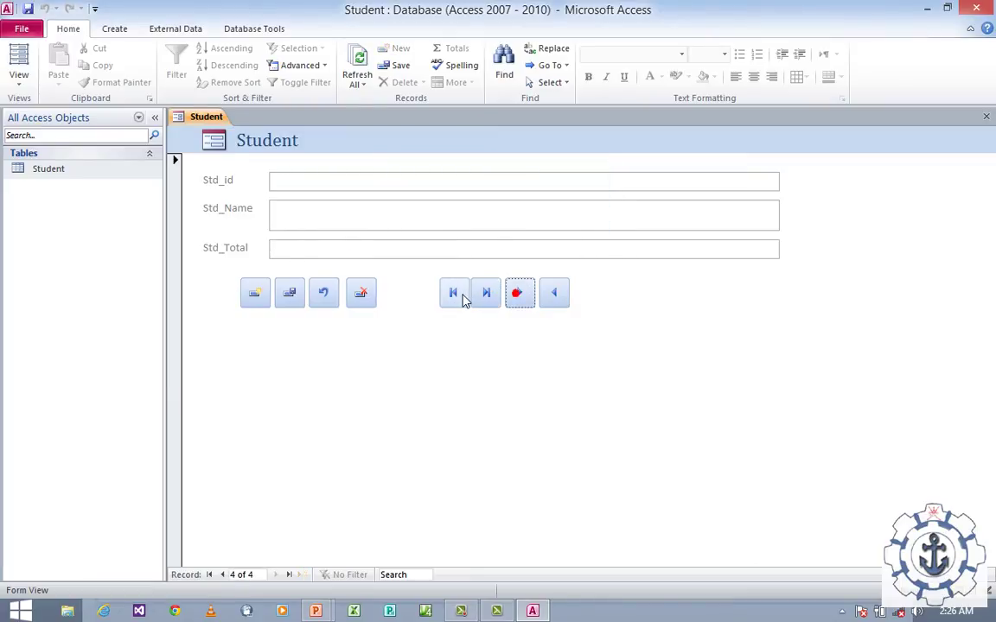
# - Go to the last record, Std_id 3 (CCC), and delete it from the Student form, accepting the permanent deletion
pyautogui.click(463, 299)
pyautogui.click(487, 295)
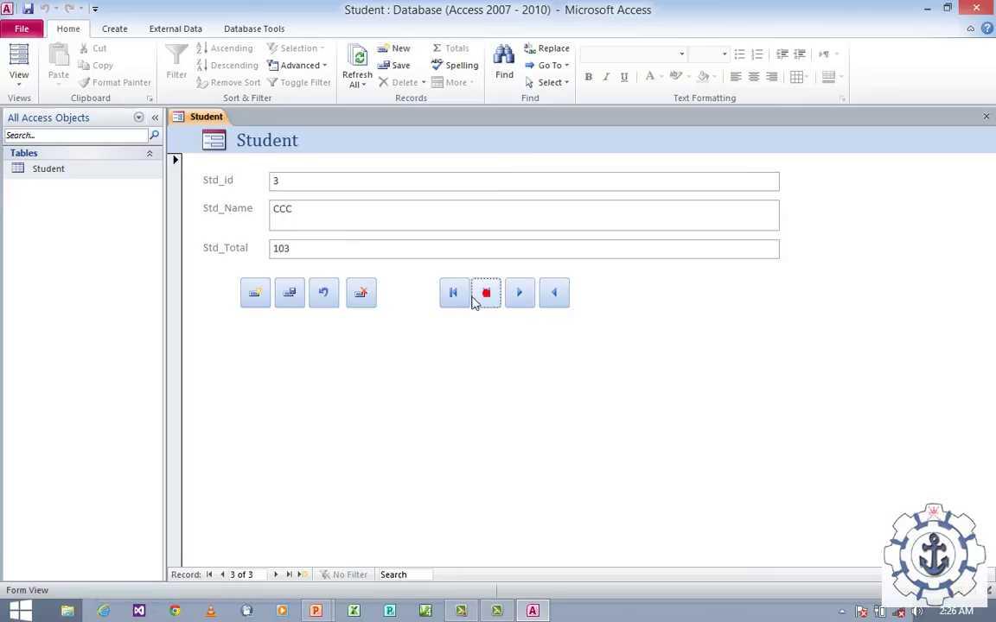
pyautogui.click(485, 294)
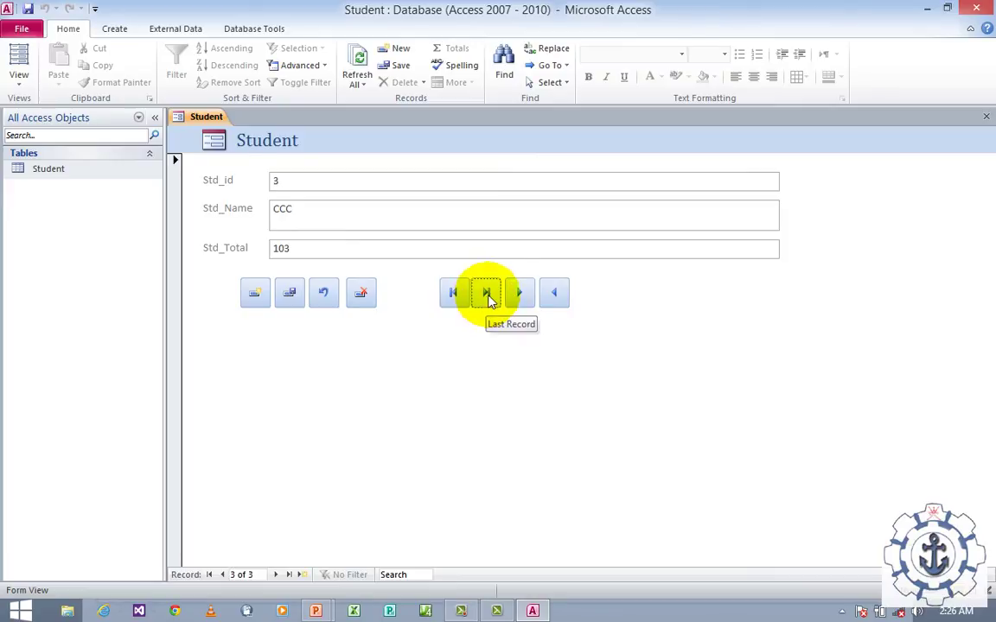
pyautogui.click(361, 295)
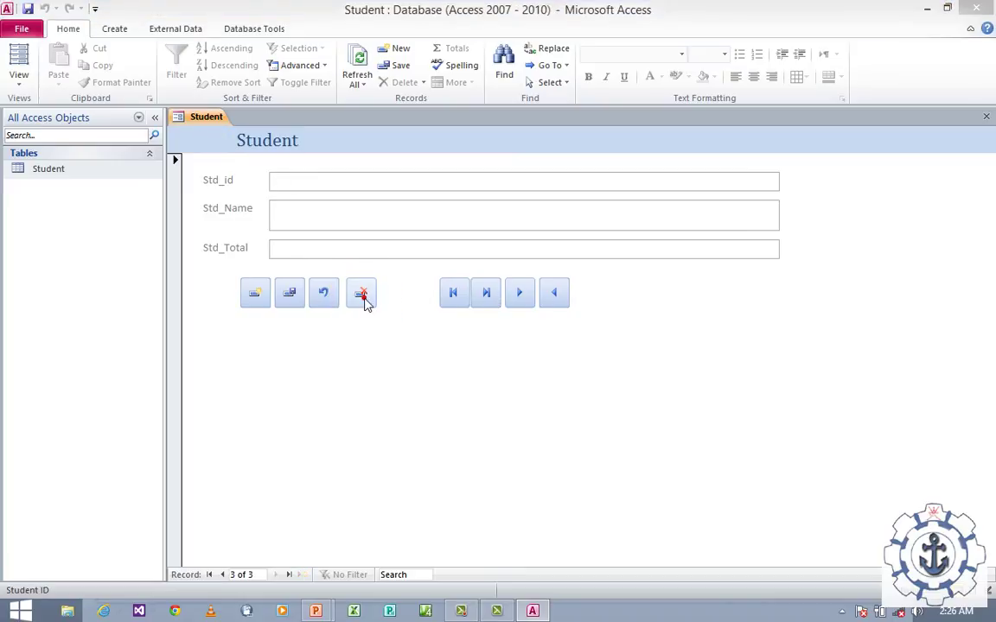
pyautogui.click(362, 296)
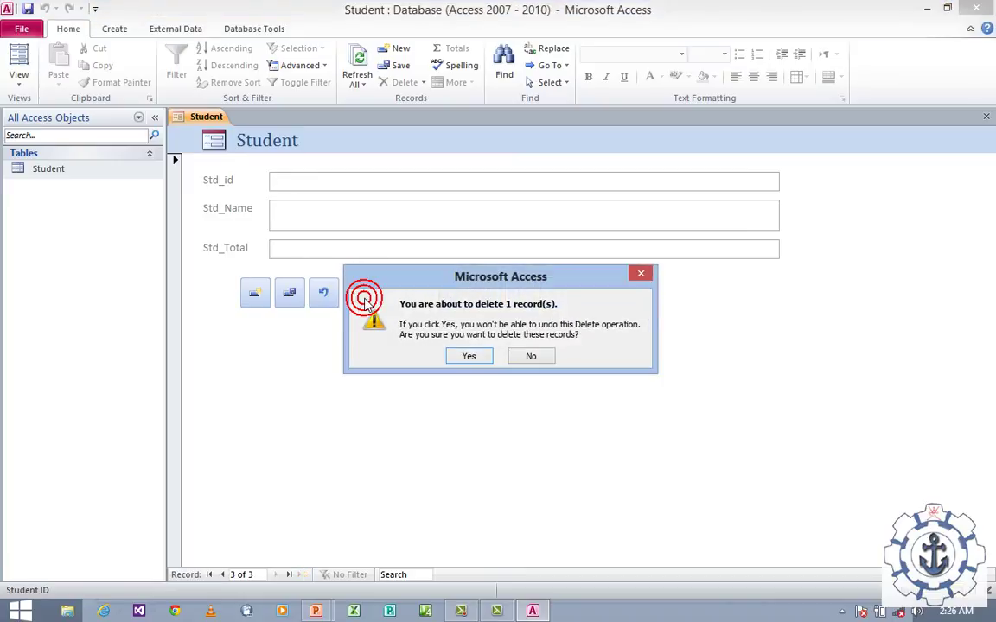
pyautogui.click(468, 355)
# - Check the remaining student records by switching repeatedly between the first and last records, finishing on the last one
pyautogui.click(454, 295)
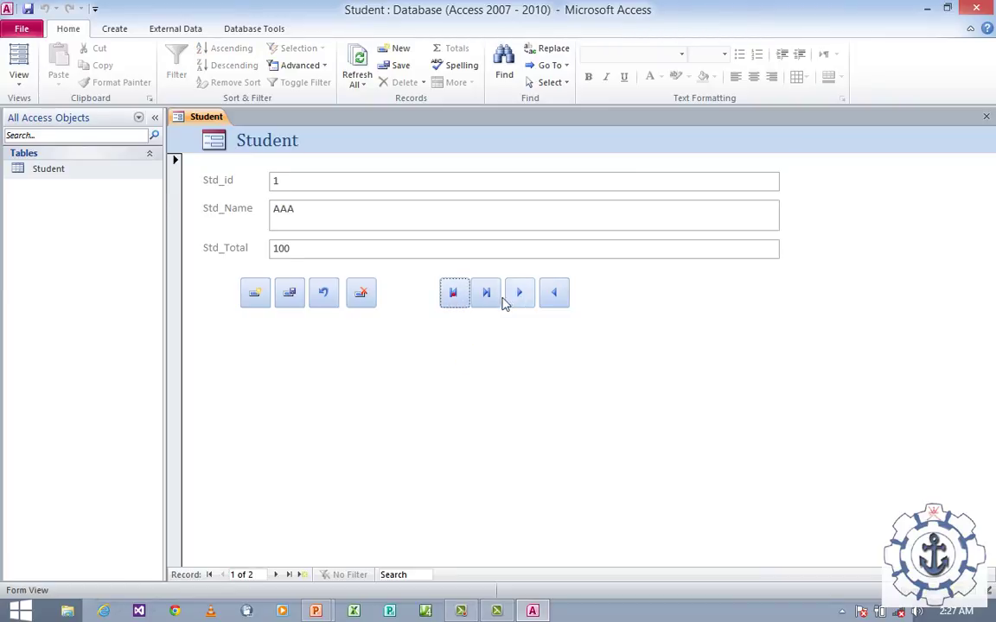
pyautogui.click(486, 294)
pyautogui.click(454, 295)
pyautogui.click(485, 293)
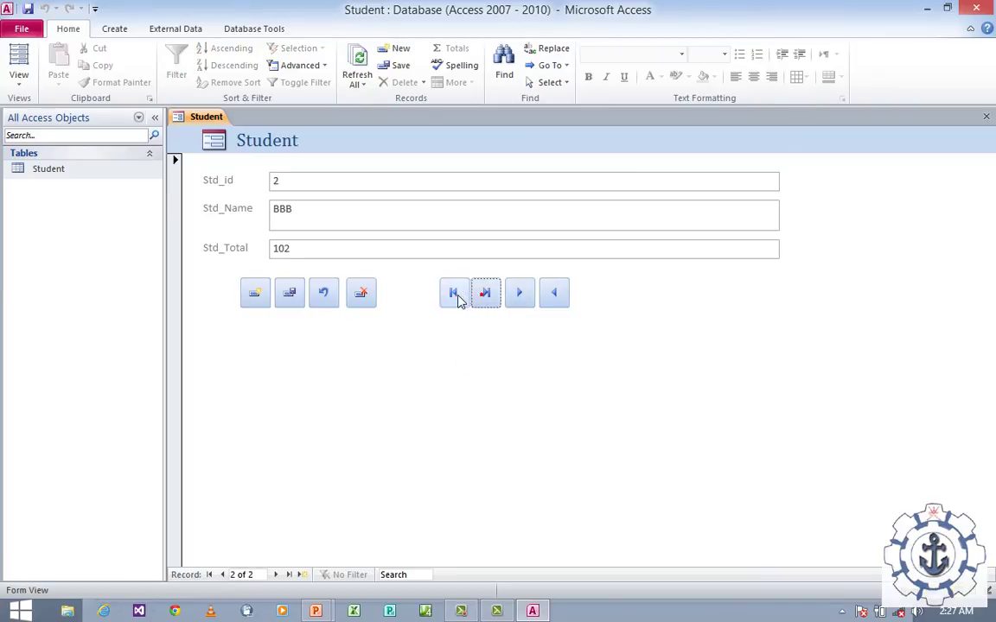
pyautogui.click(454, 295)
pyautogui.click(485, 294)
pyautogui.click(316, 351)
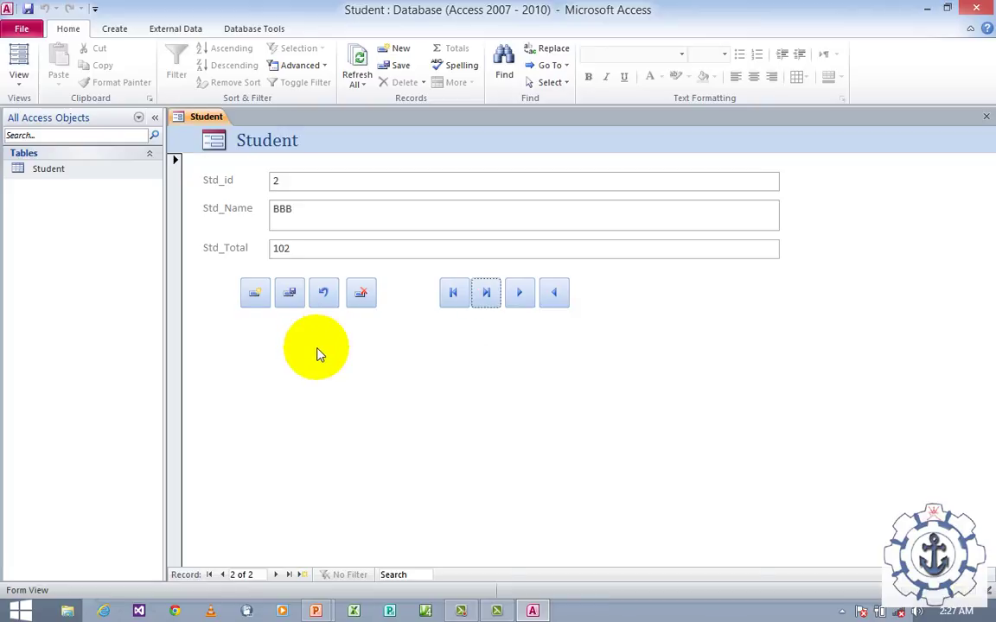